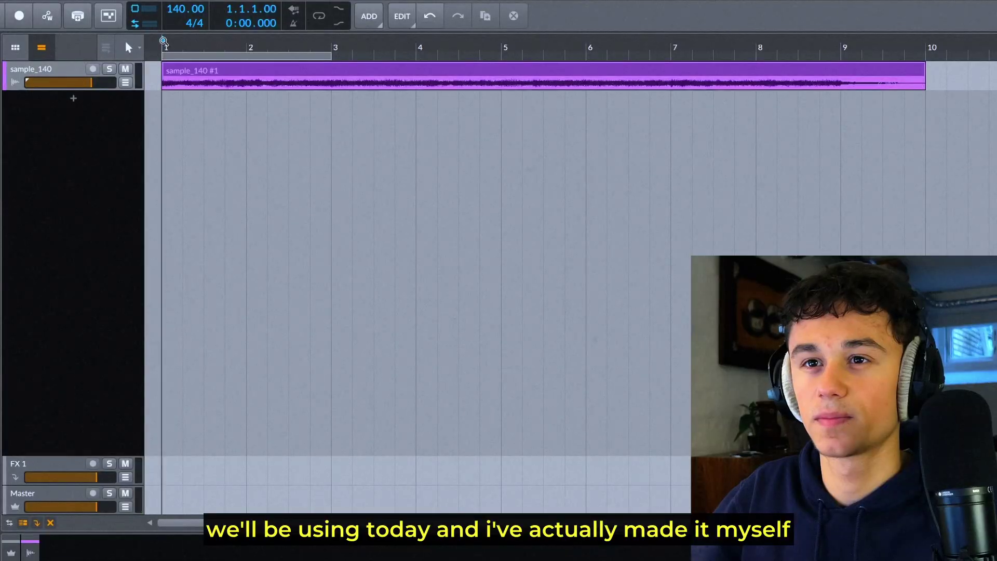
- Play the original sample_140 clip from bar 1 through its full length
key("space")
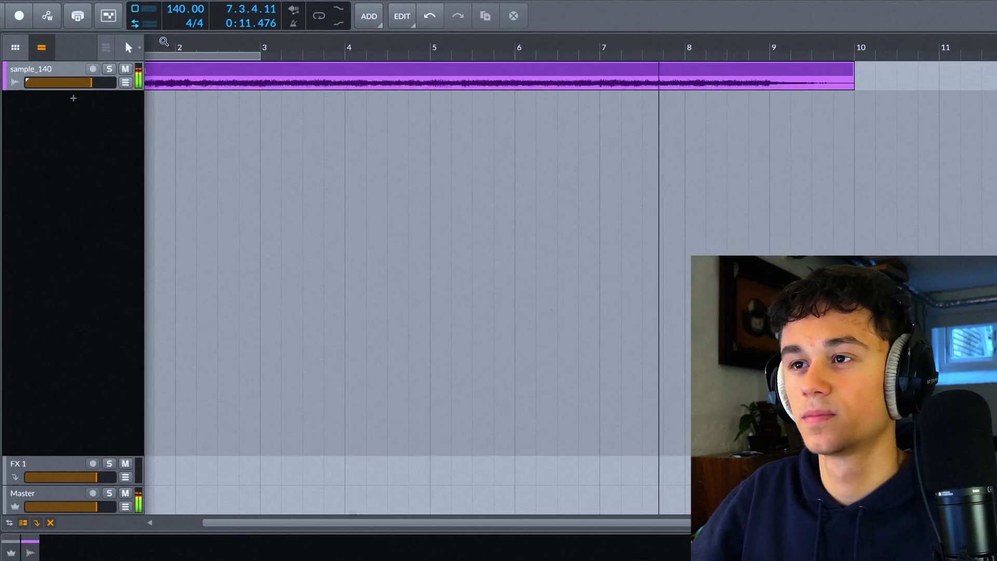
scroll(164, 41, "down", 5)
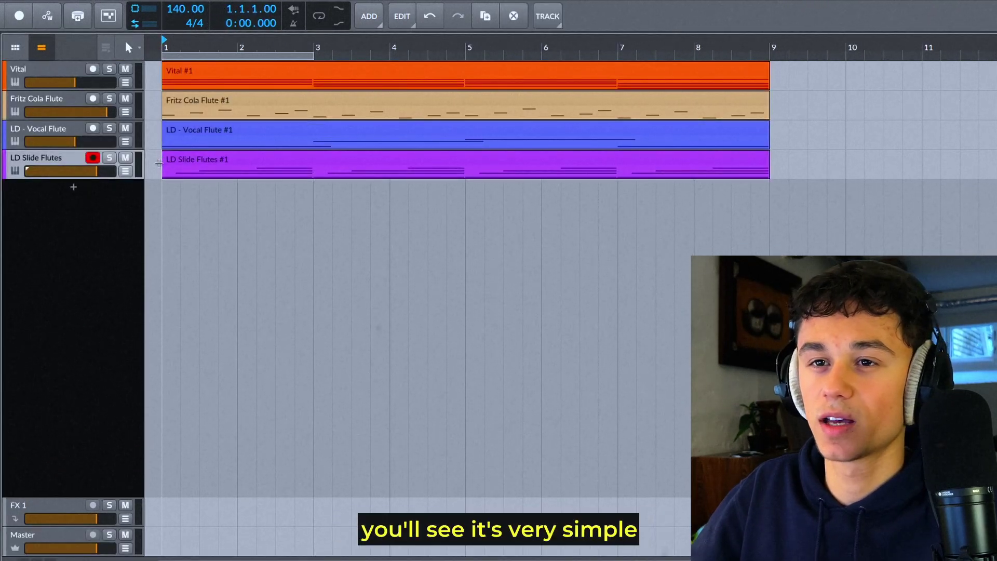
- Open the Vital #1 chord clip in the note editor, examine the Vital synth patch behind it and start playback
double_click(177, 74)
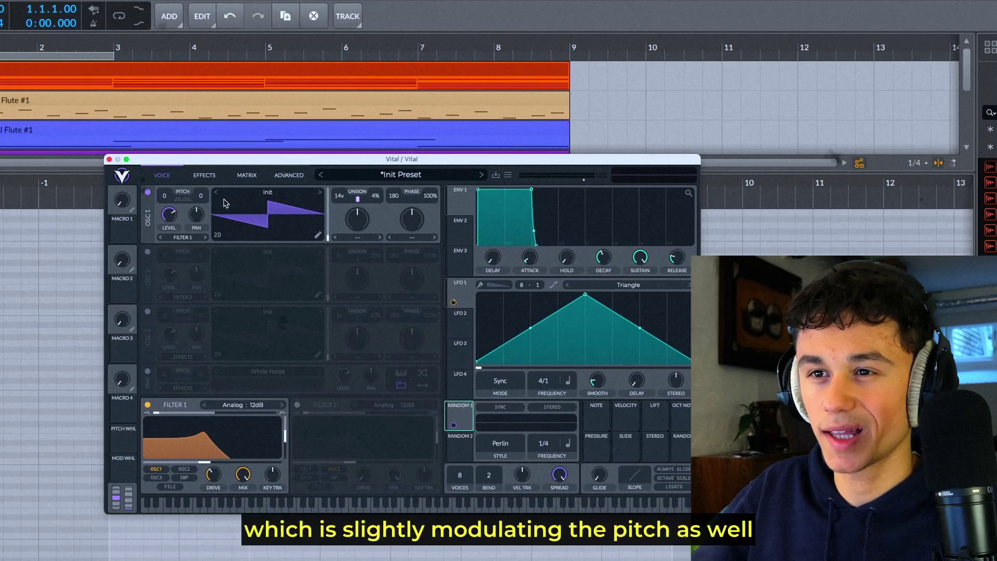
left_click(26, 99)
key("space")
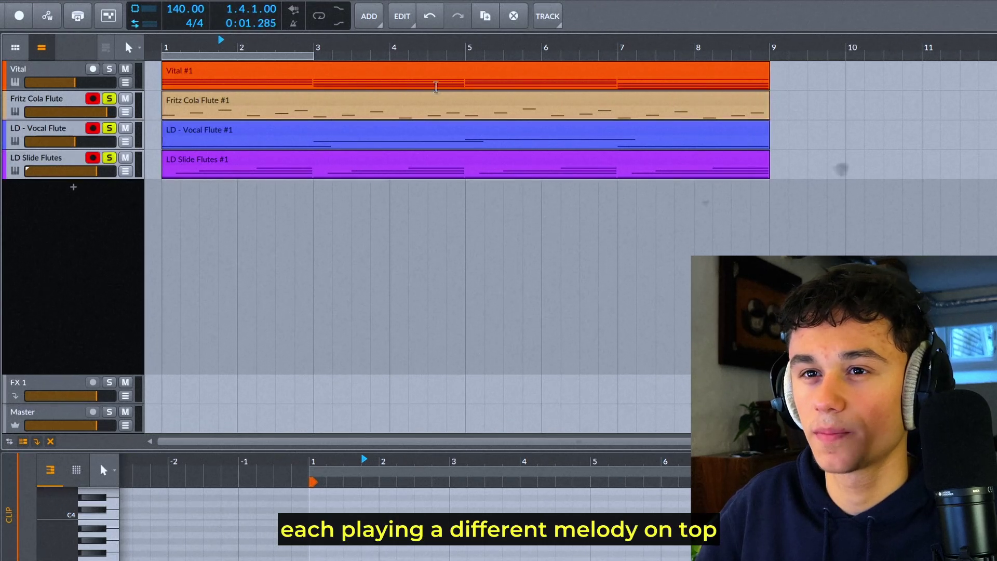
- Play the three soloed flute tracks together and each alone from bar 1: Fritz Cola Flute, LD - Vocal Flute and LD Slide Flutes
key("space")
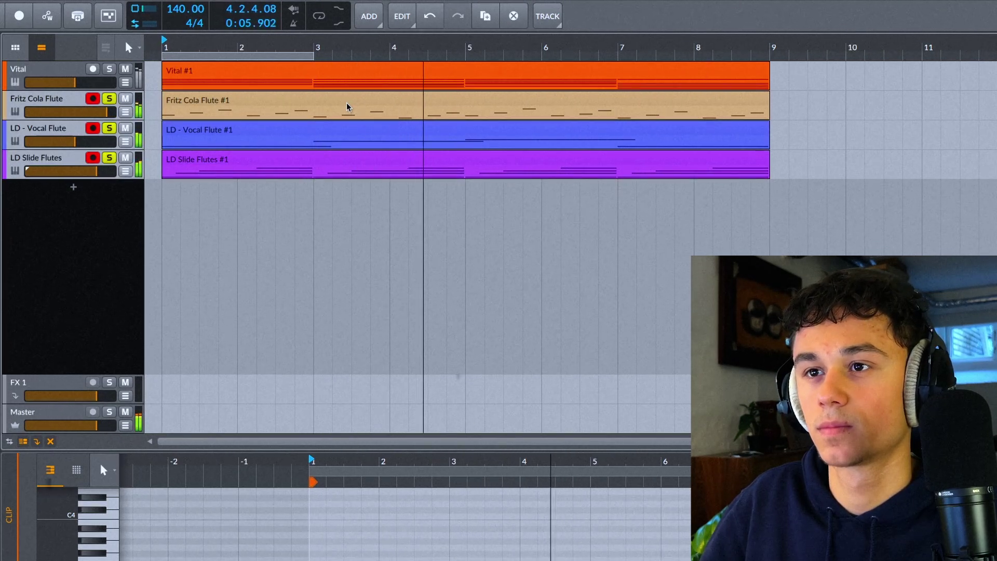
key("space")
left_click(164, 42)
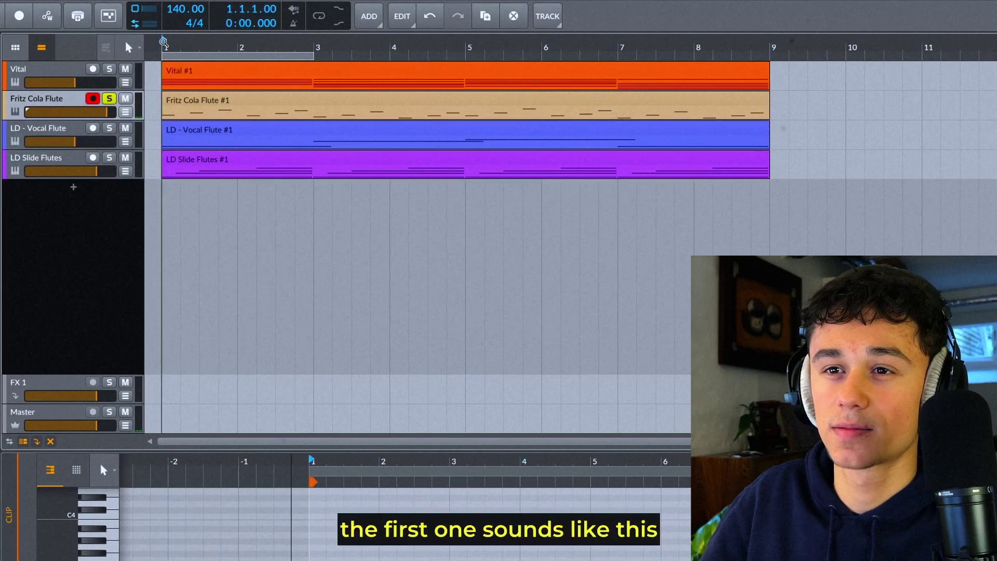
key("space")
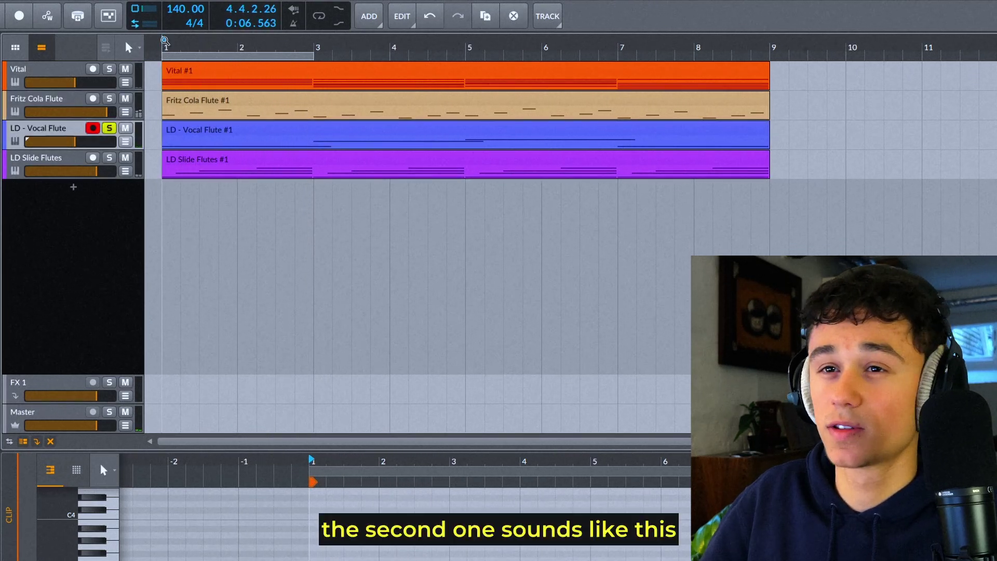
key("space")
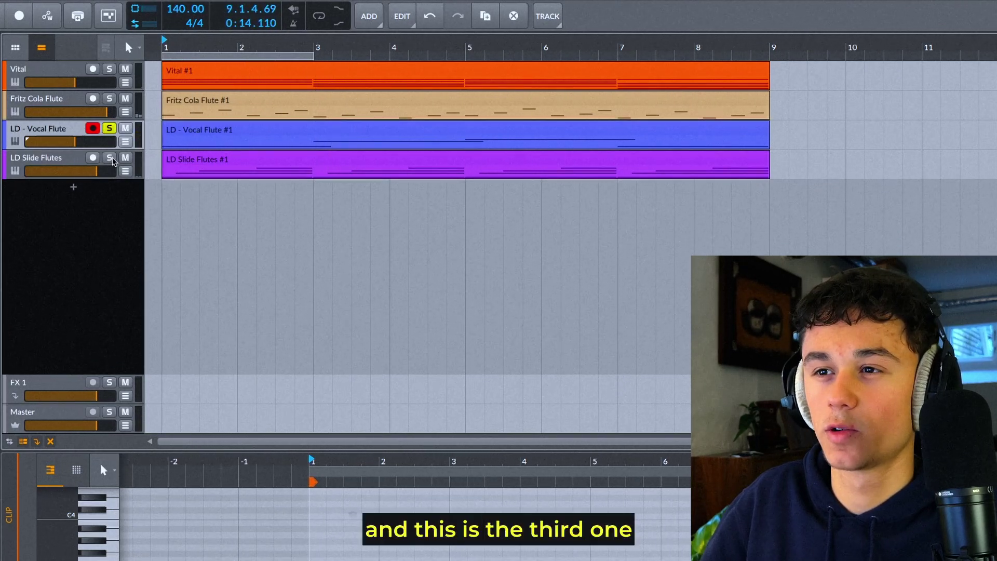
left_click(110, 158)
key("space")
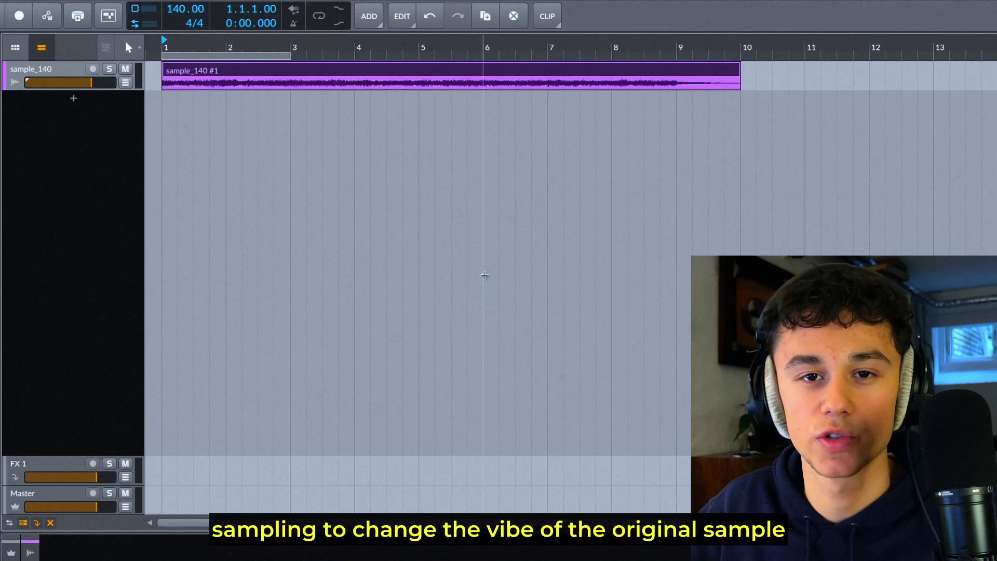
- Listen to the unchopped sample_140 clip from bar 1 at the 140 BPM tempo
key("space")
scroll(197, 140, "down", 3)
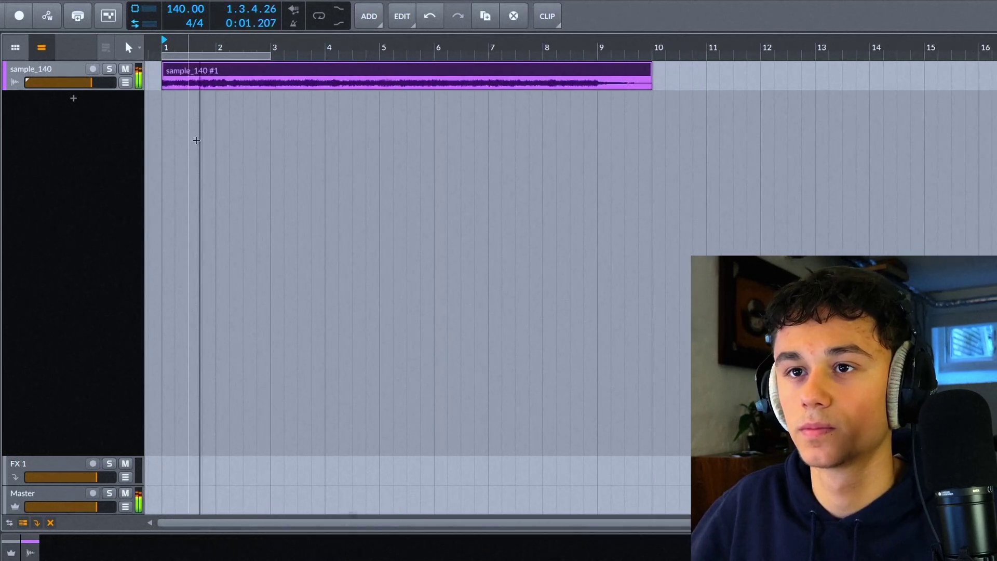
scroll(196, 140, "down", 1)
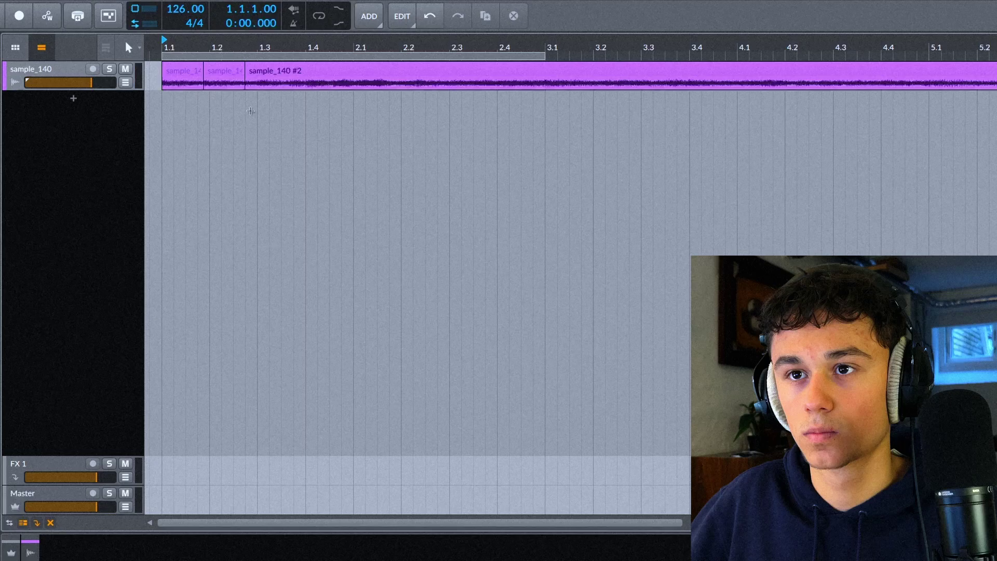
- Slice sample_140 into short rearranged chops filling bars 1 and 2 at 126 BPM and play them back
left_click(184, 82)
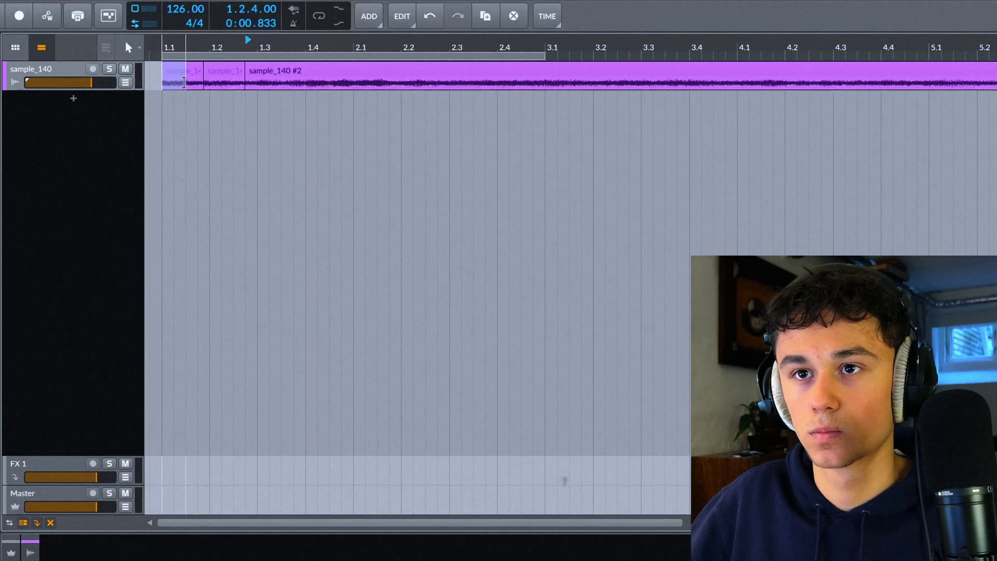
key("space")
key("w")
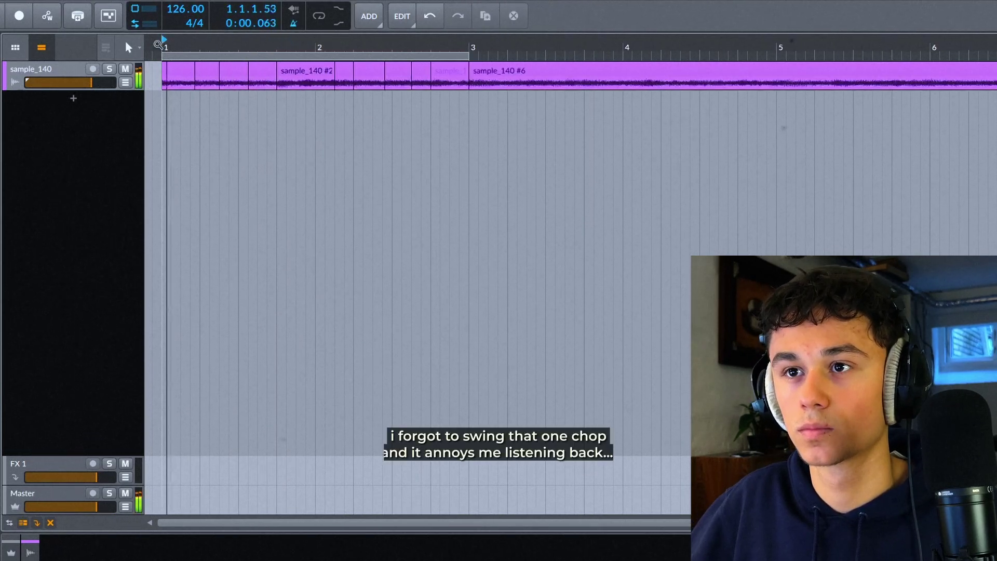
key("e")
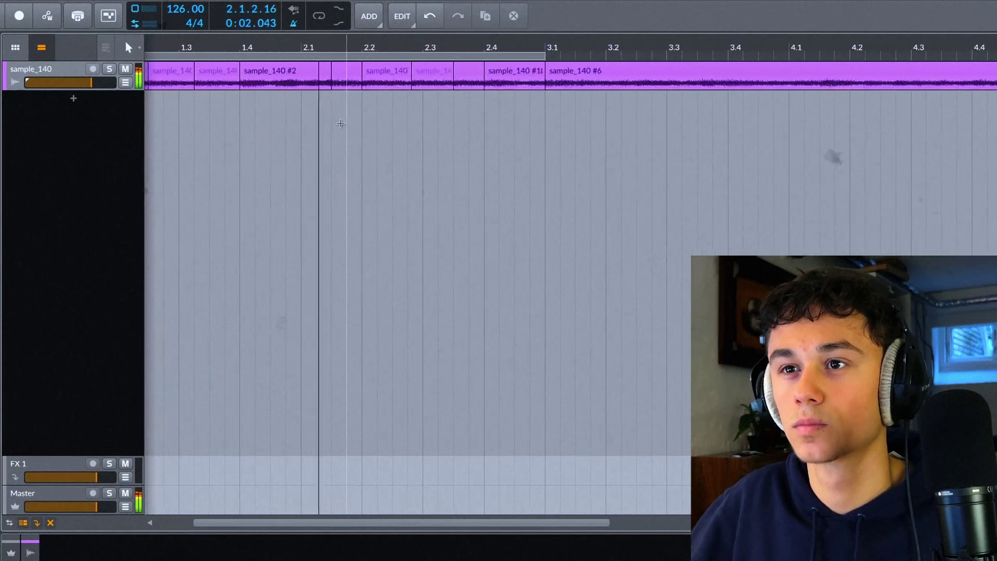
key("w")
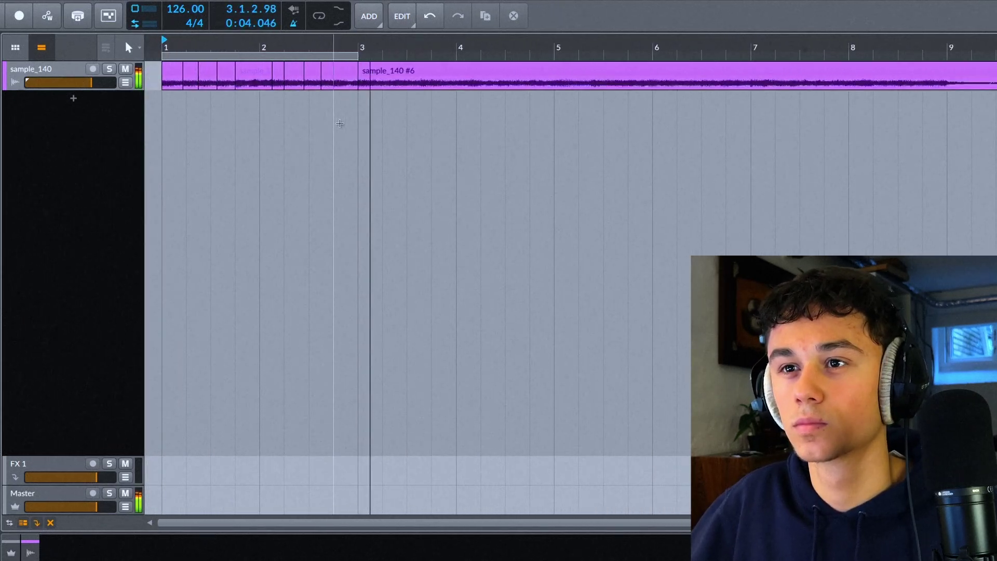
- Fill bars 3 and 4 with further sample_140 chops, remove the audio after bar 4 and play from bar 3
key("space")
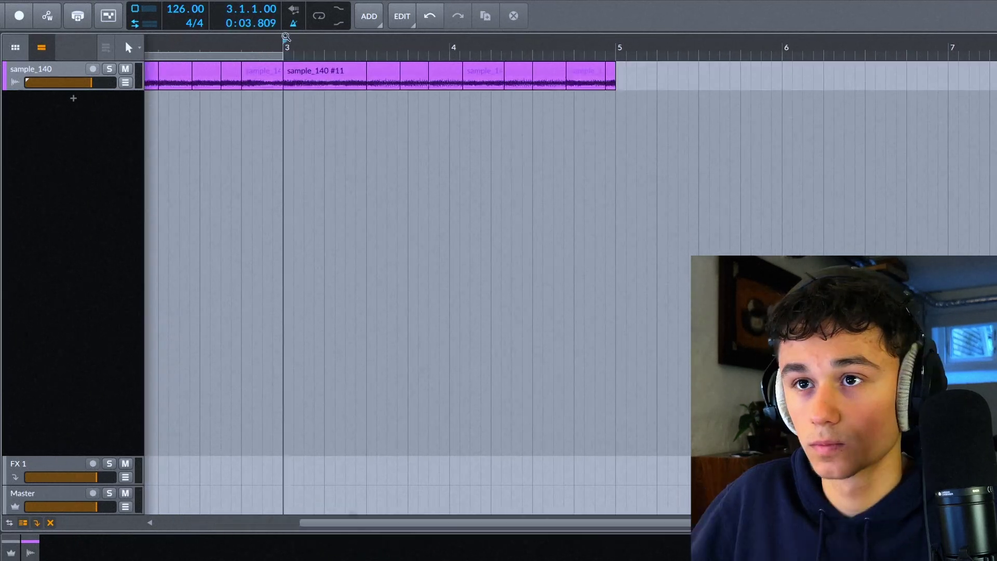
key("space")
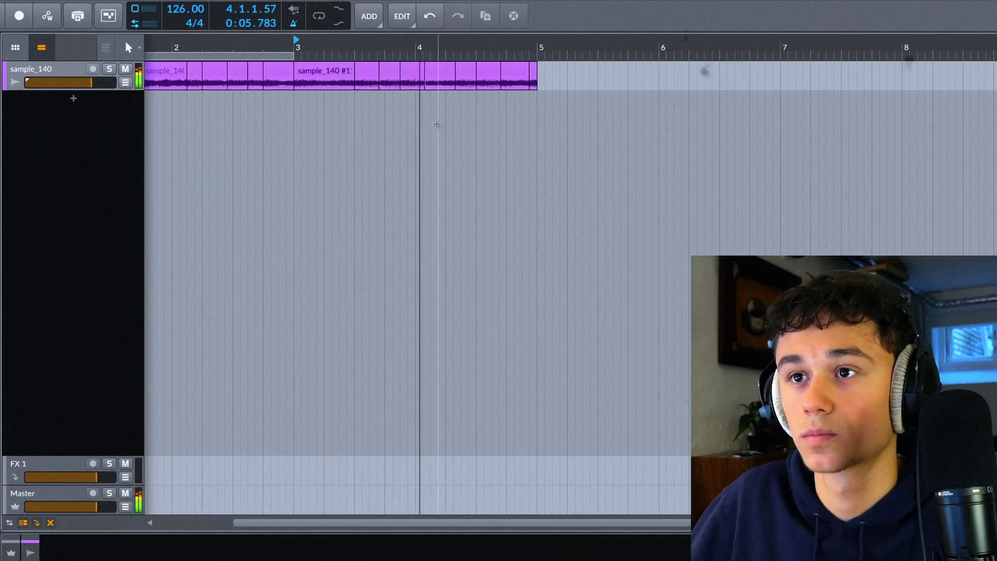
scroll(473, 123, "down", 2)
scroll(190, 136, "down", 1)
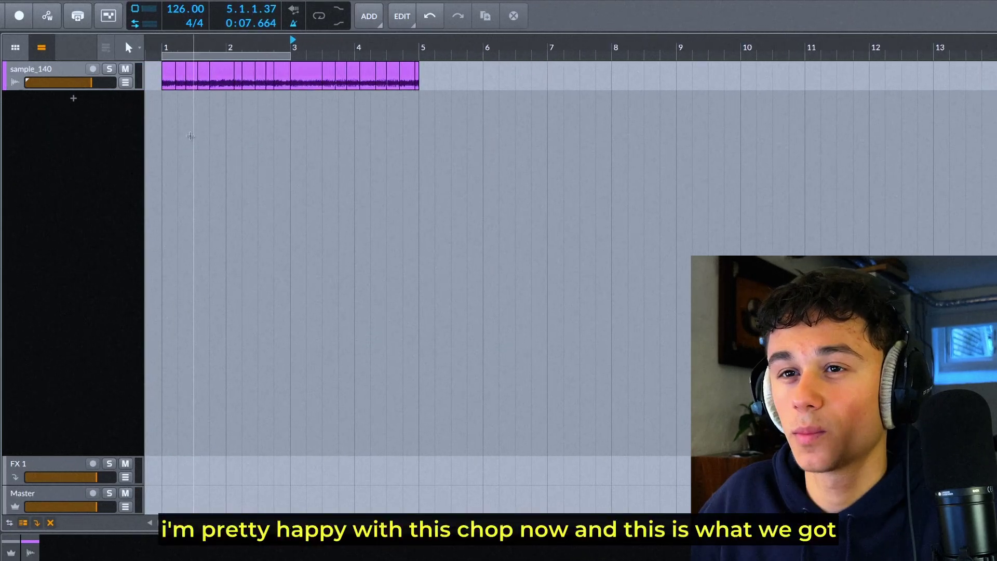
- Play the complete four-bar chopped sample from bar 1
key("space")
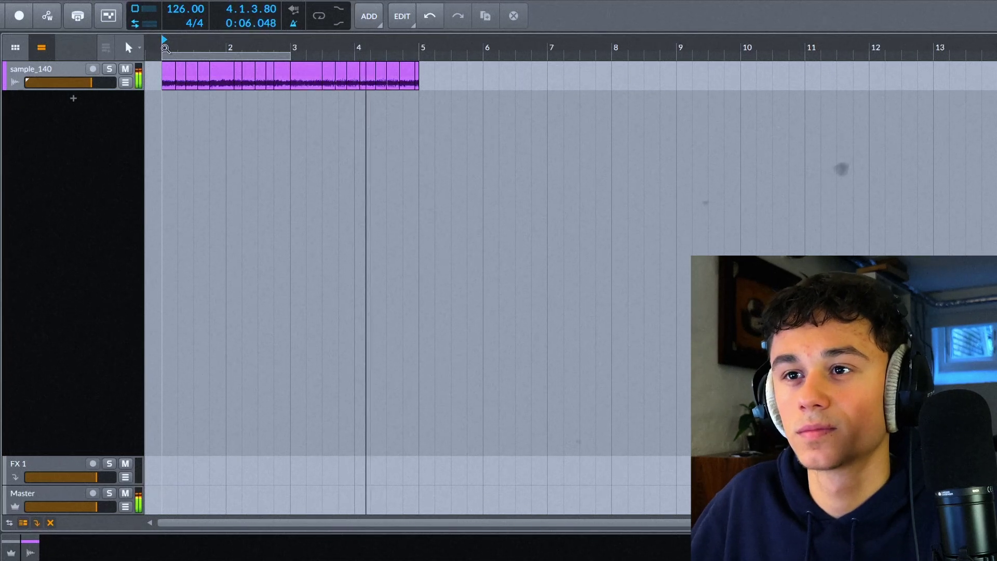
key("space")
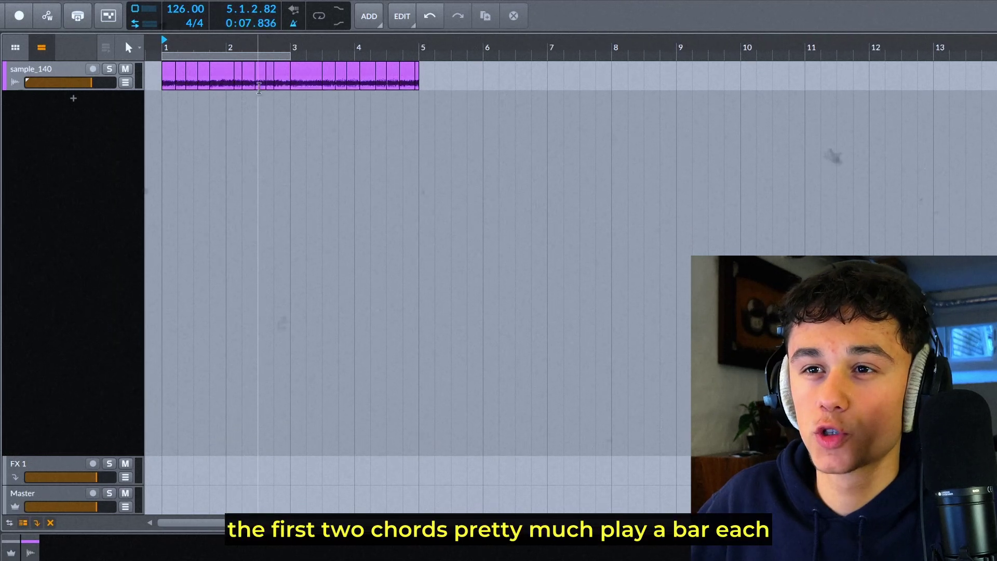
- Point out the fill melody in the second half of bar 4 of the chopped sample
scroll(319, 82, "up", 3)
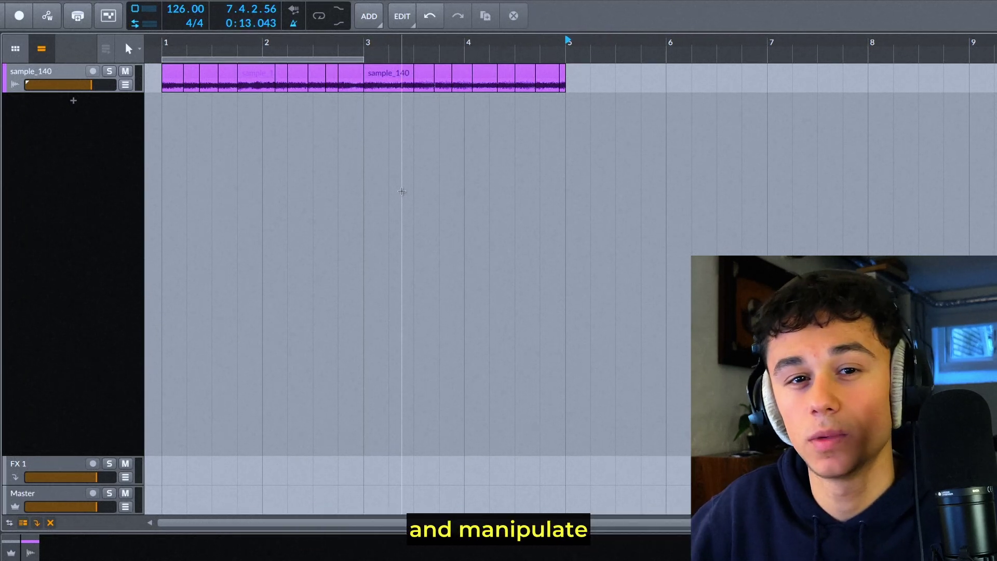
scroll(401, 189, "up", 2)
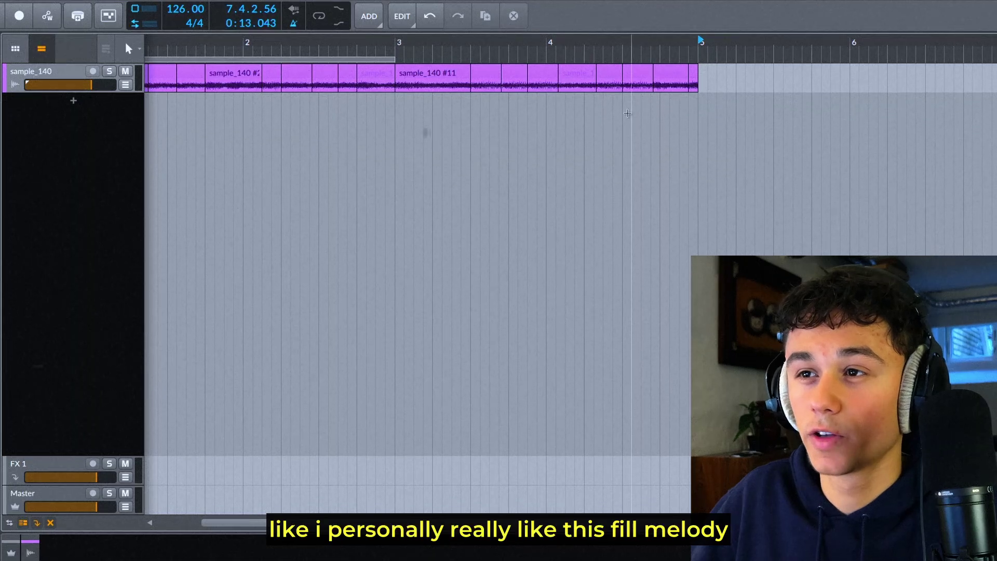
left_click_drag(624, 50, 698, 51)
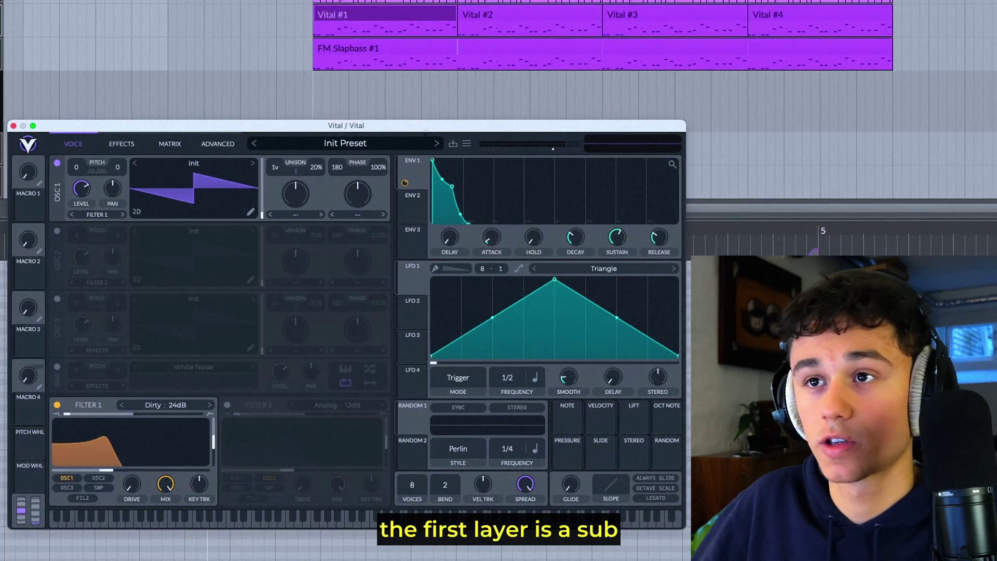
- Play the bass layers separately: the Vital sub bass and the soloed FM Slapbass track
key("space")
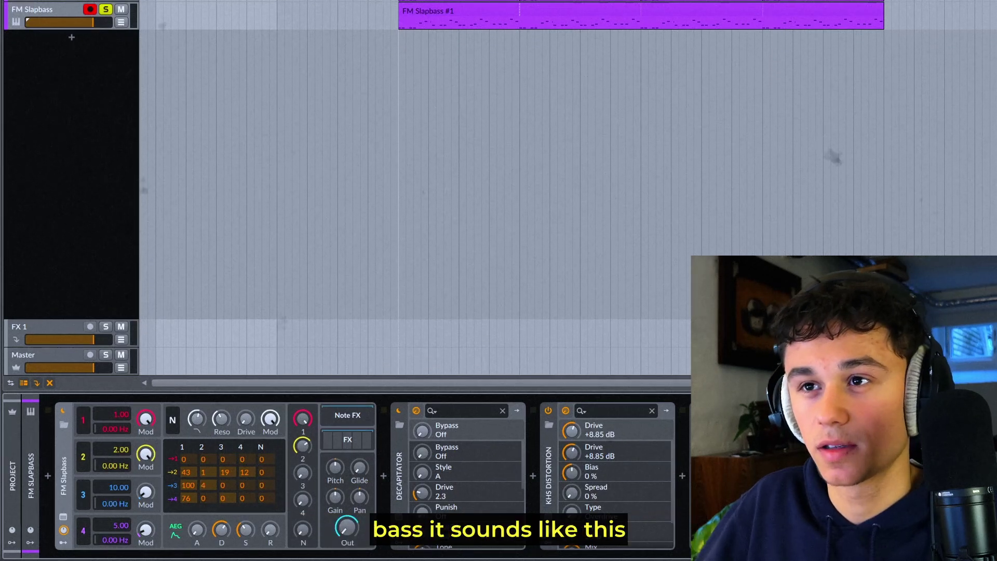
key("space")
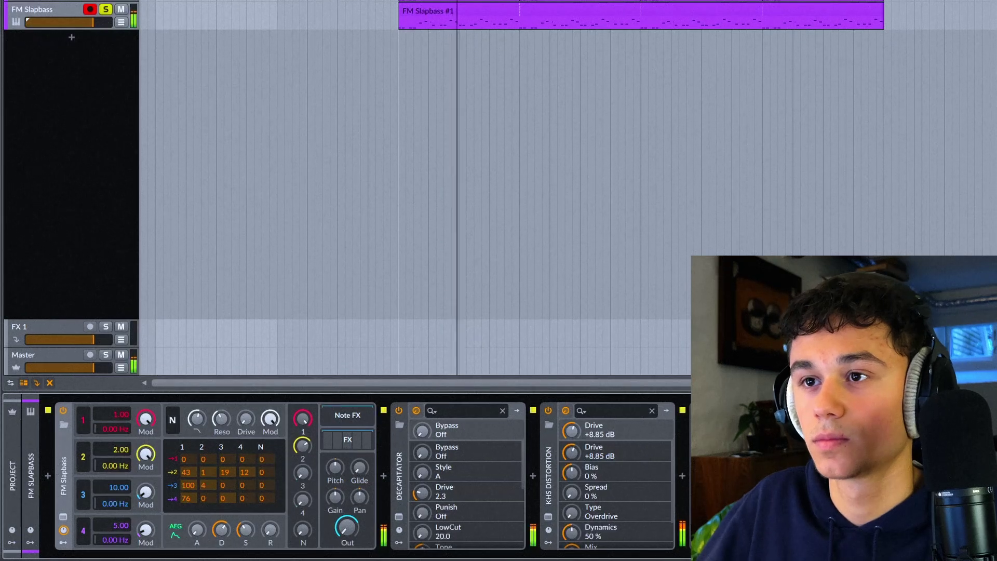
key("space")
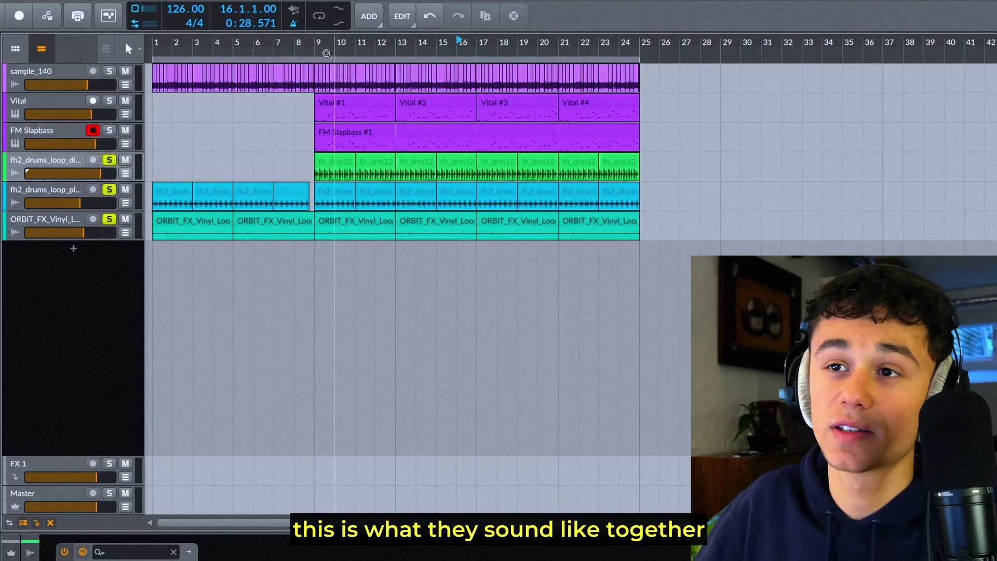
- Play the drum loops and vinyl effect together, and the soloed main drum loop alone from bar 9 with its Tape Cassette 2 effect
key("space")
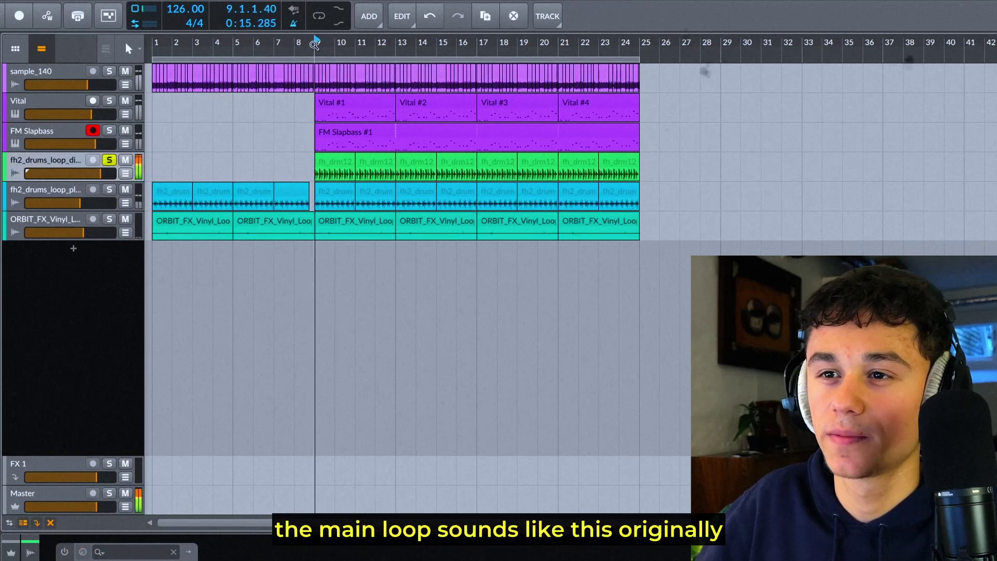
key("space")
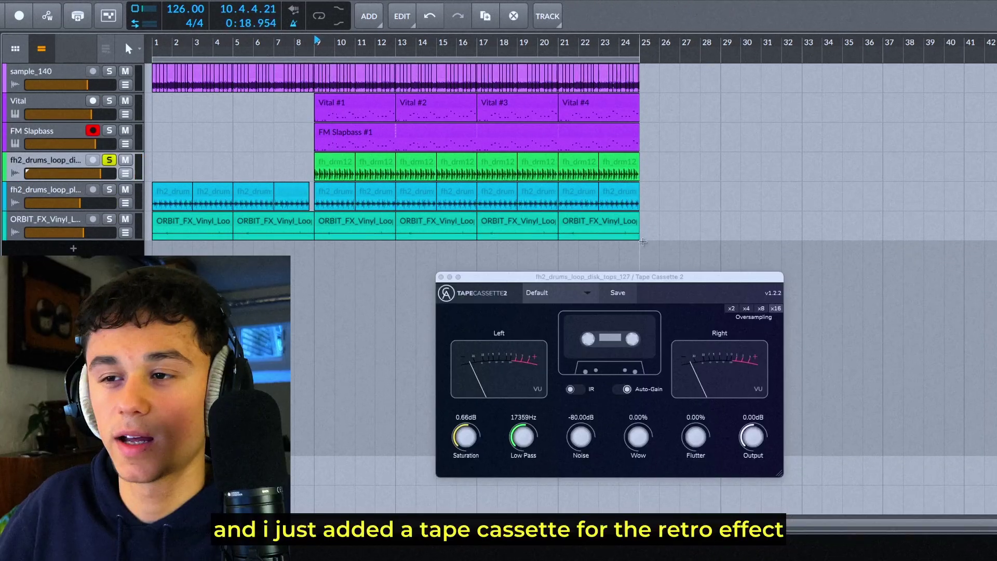
key("space")
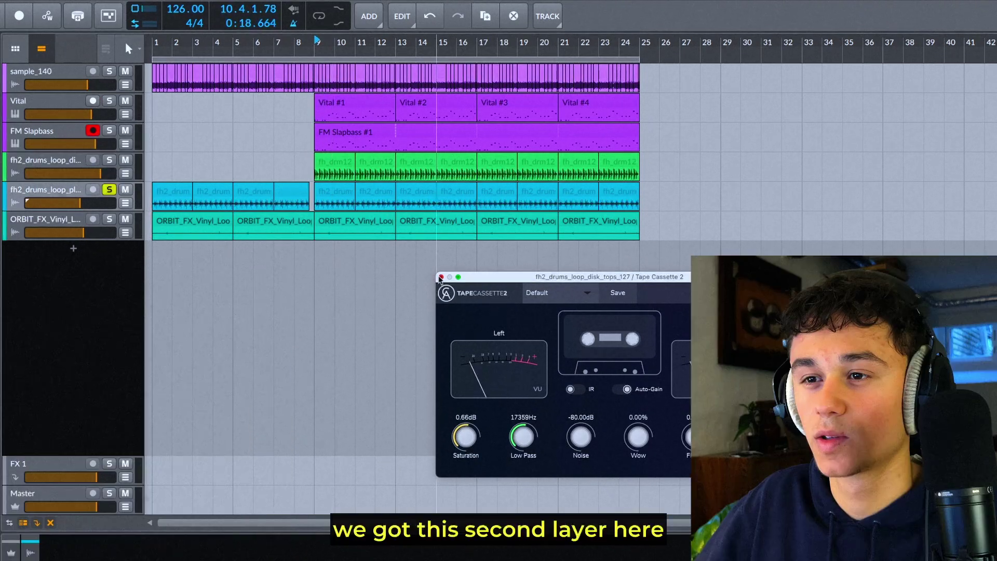
- Close the Tape Cassette 2 window and play the second drum loop and the ORBIT_FX_Vinyl loop, each soloed, from bar 9
left_click(440, 277)
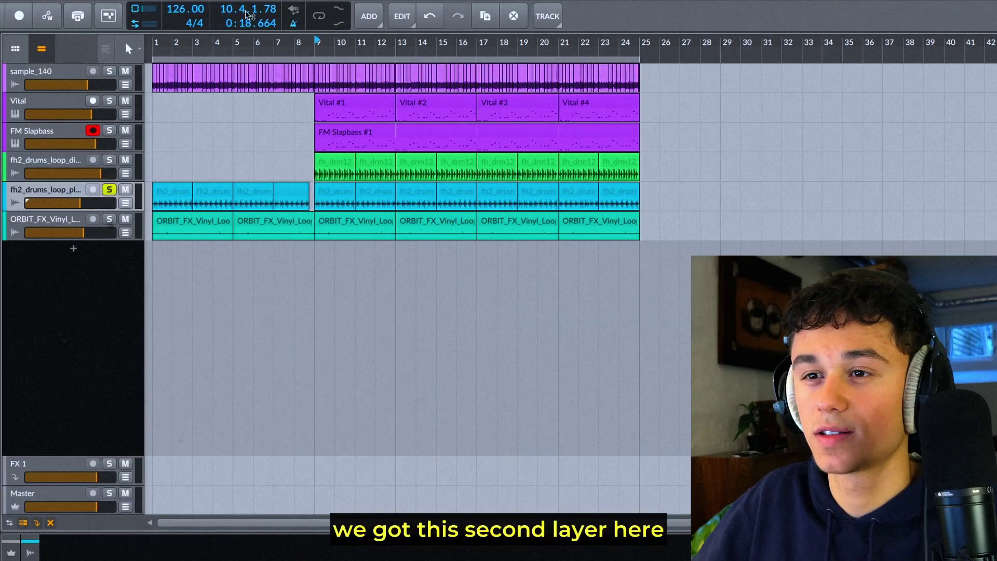
key("space")
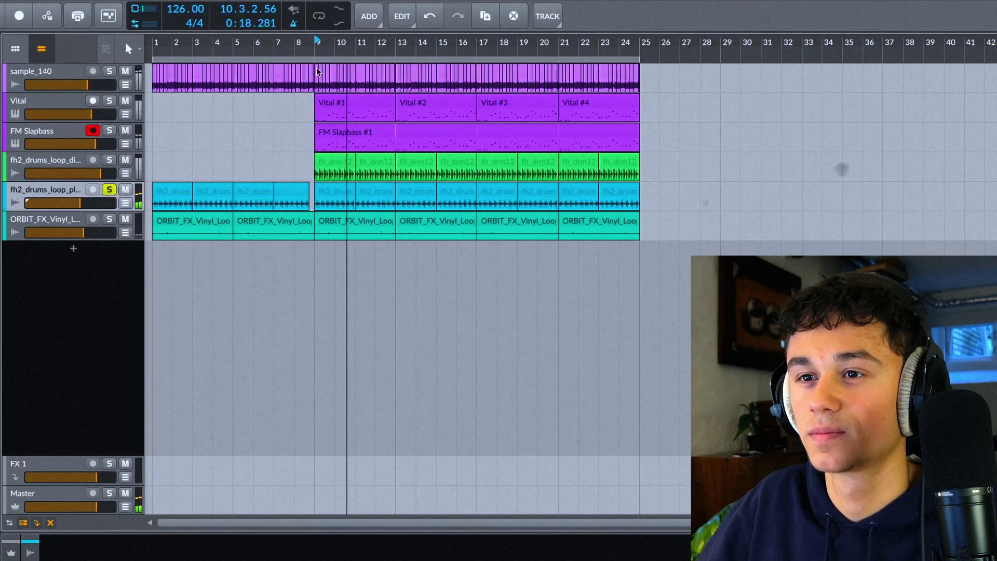
left_click(109, 219)
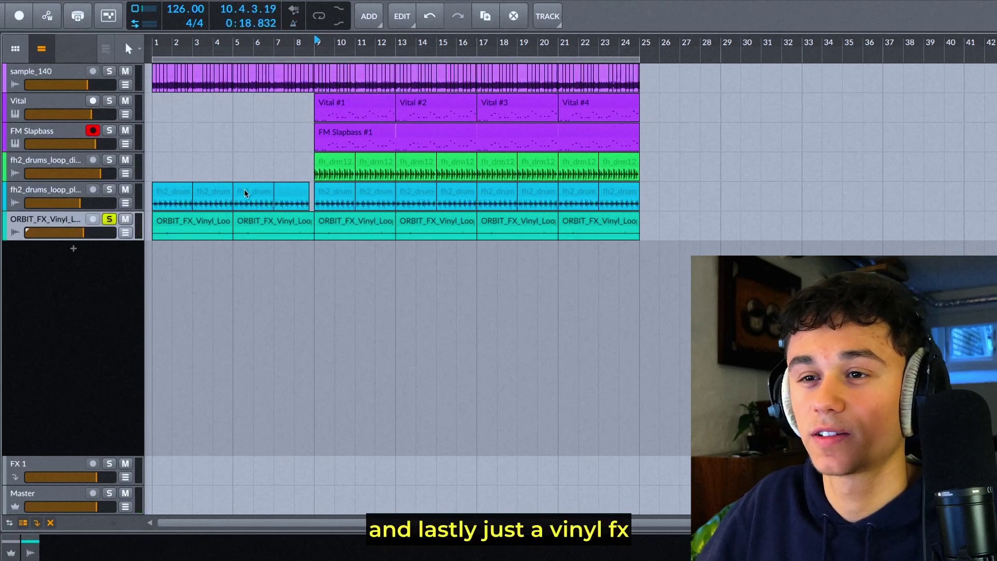
key("space")
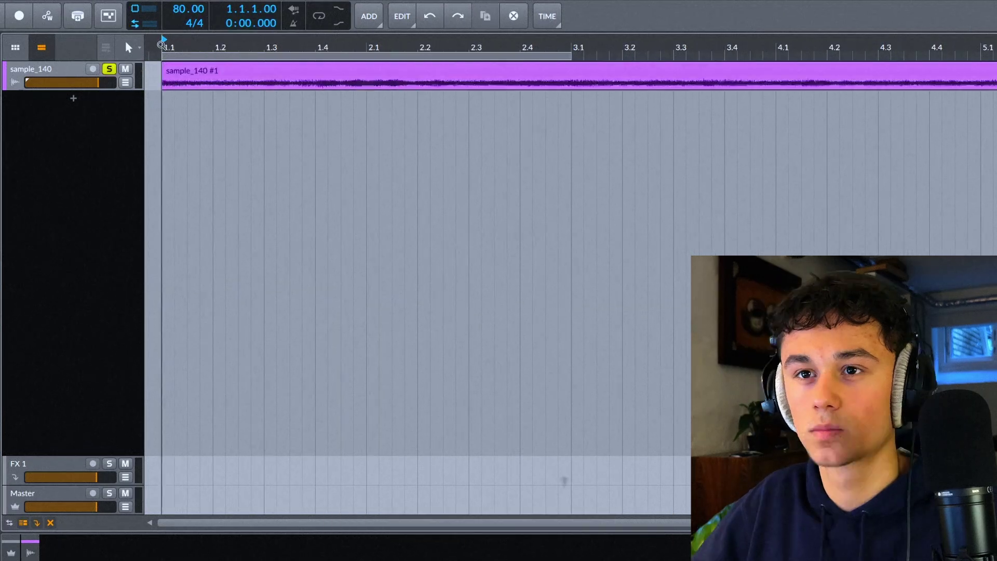
- Slice sample_140 into rearranged chops through bar 3 at 80 BPM and paste further chops to fill bar 4
key("space")
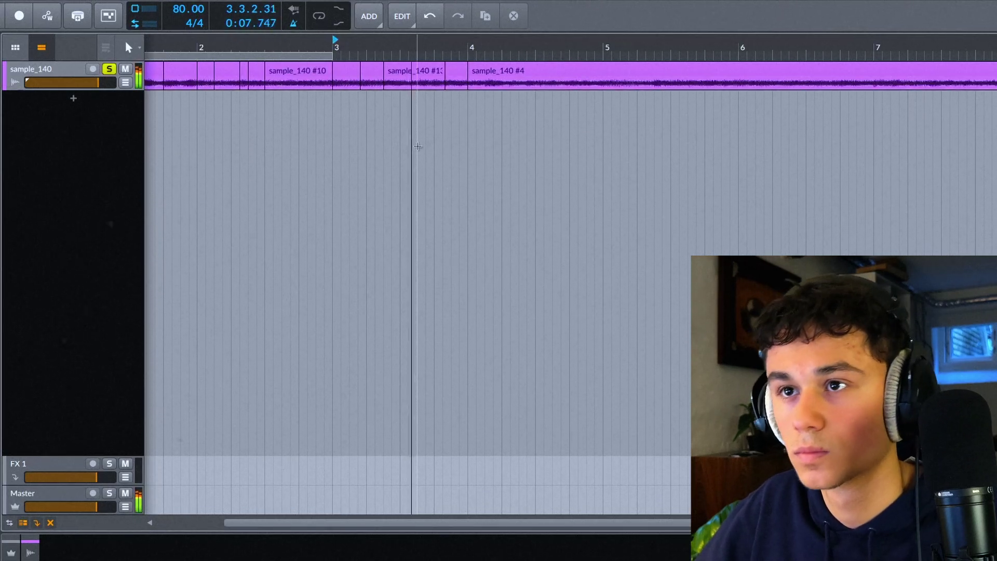
key("ctrl+v")
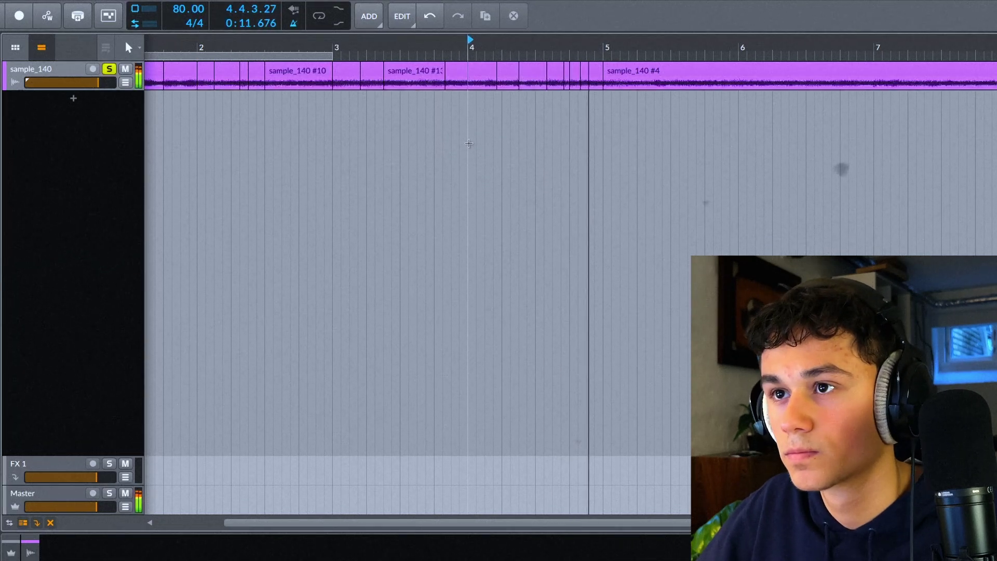
- Continue slicing and rearranging sample_140 from bar 4 through the end of bar 8 at 80 BPM
scroll(457, 156, "up", 3)
scroll(459, 197, "down", 4)
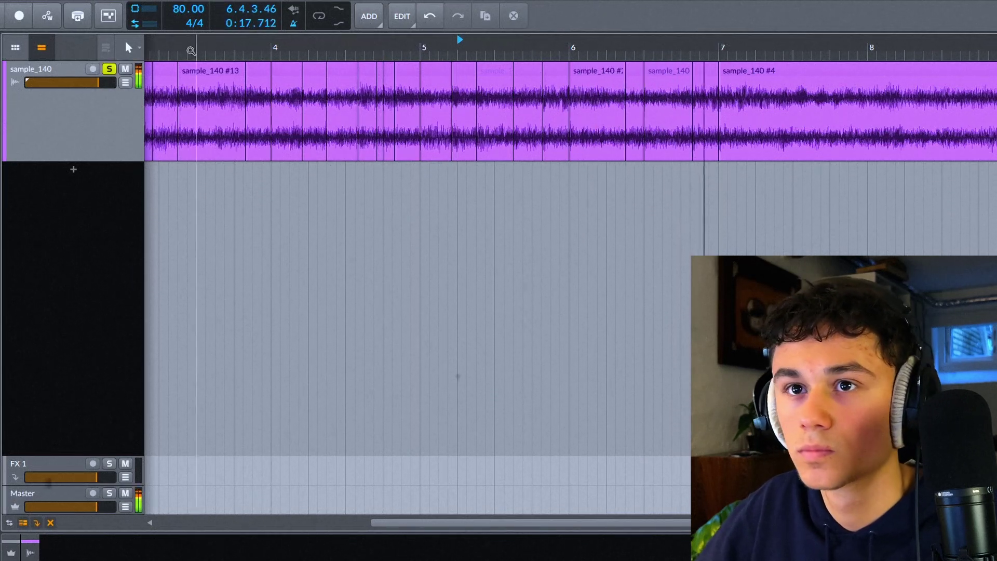
scroll(191, 50, "right", 3)
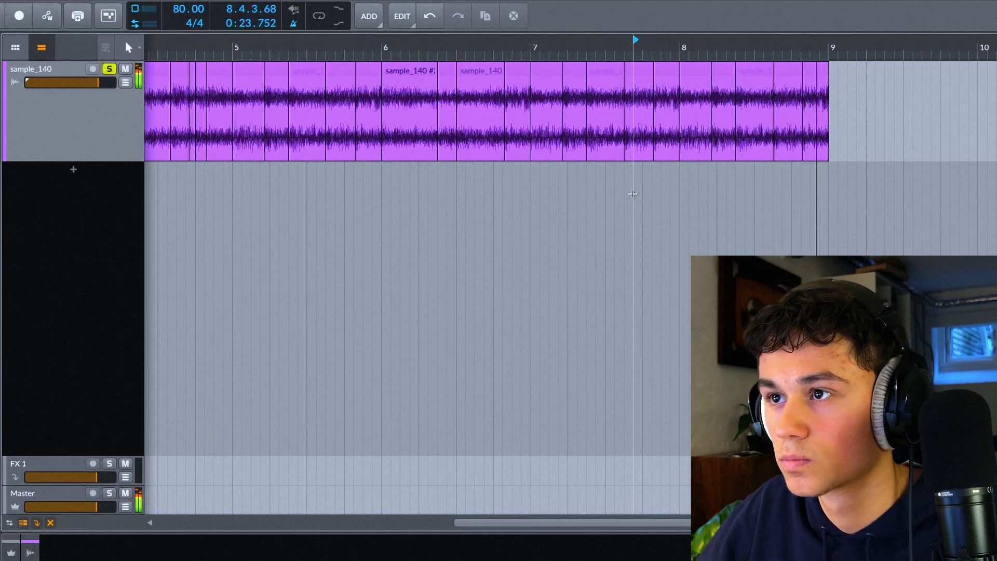
left_click(763, 48)
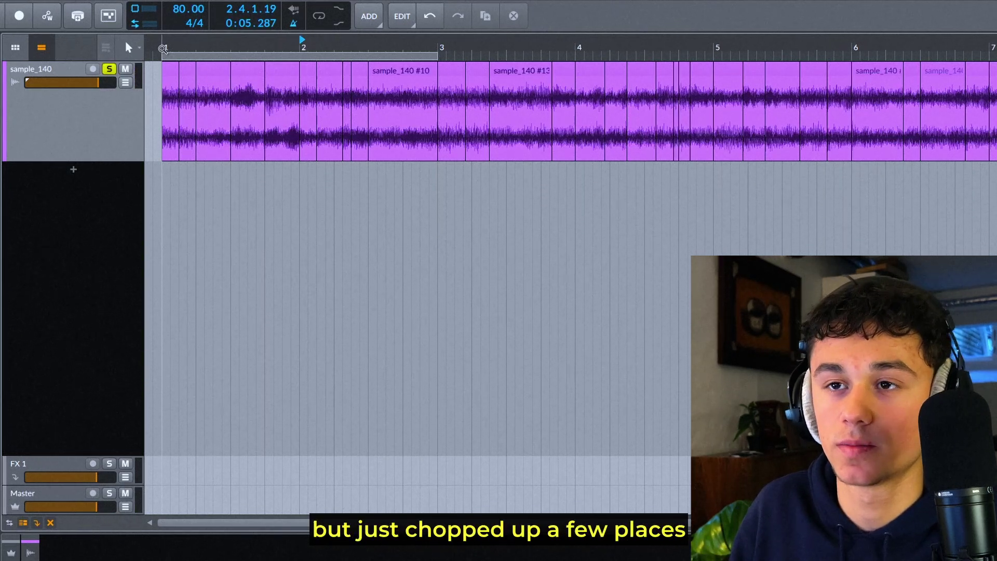
- Play the sample_140 chop in sections from bars 1, 5 and 6, and the full chop from bar 1
left_click(162, 48)
key("space")
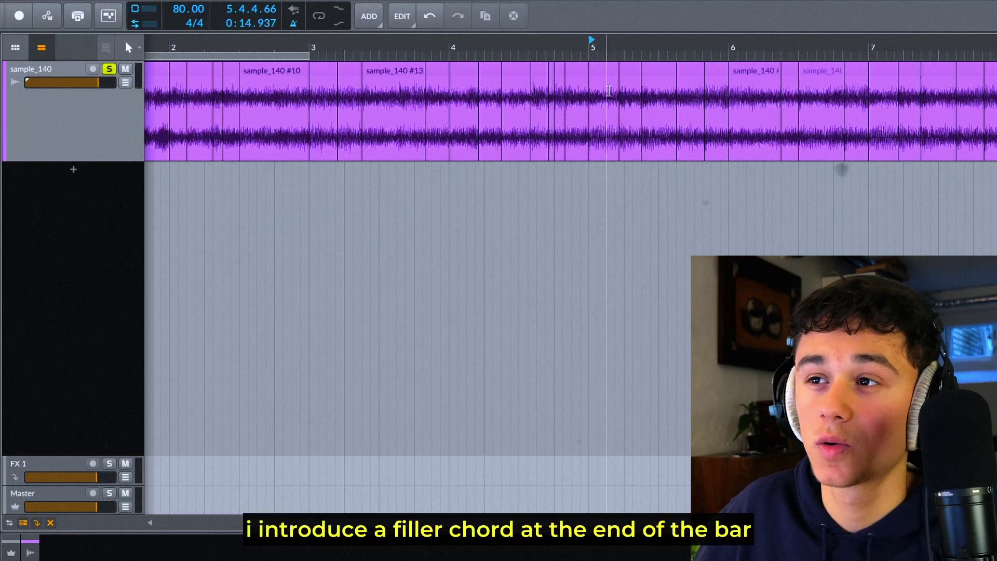
key("space")
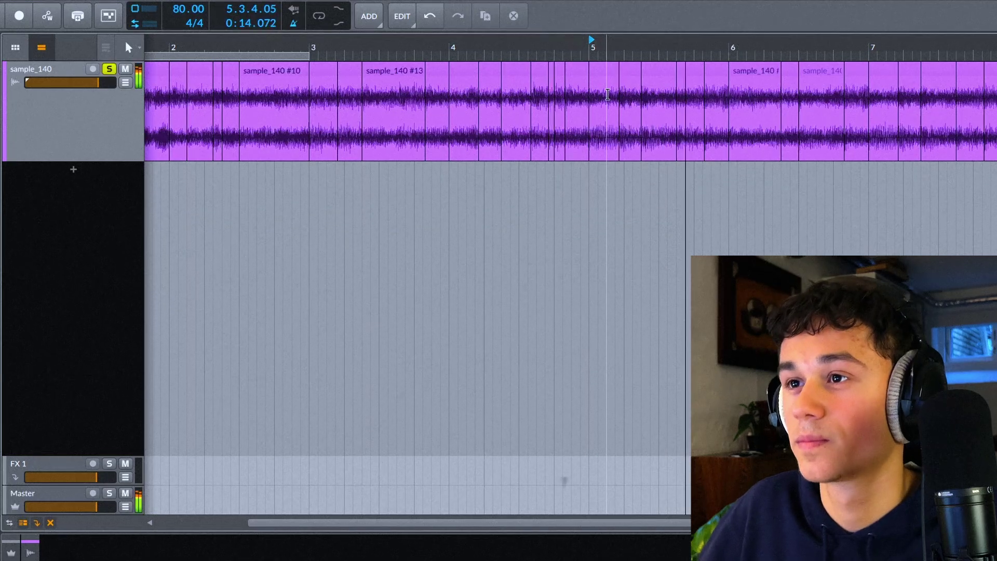
left_click(732, 48)
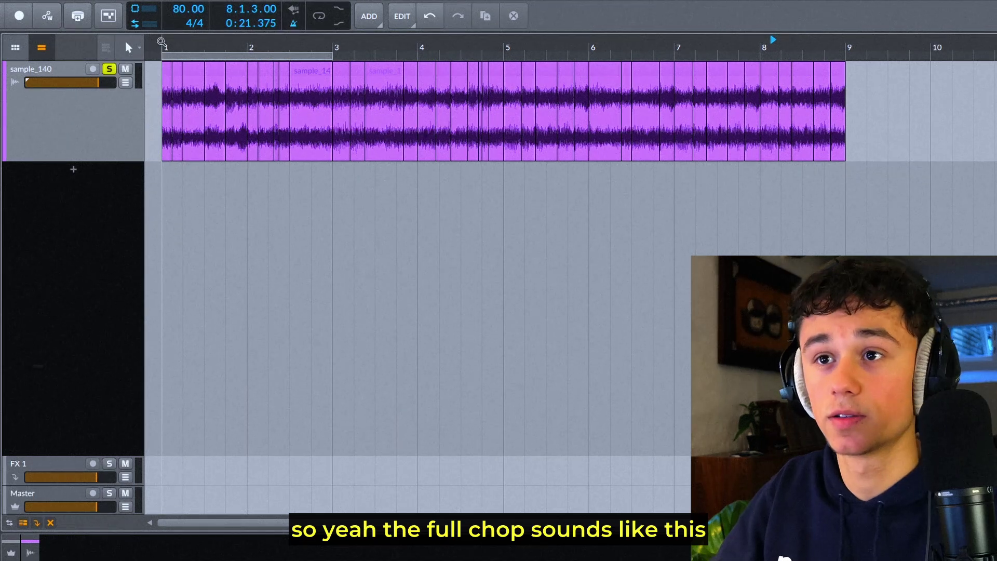
left_click(162, 41)
key("space")
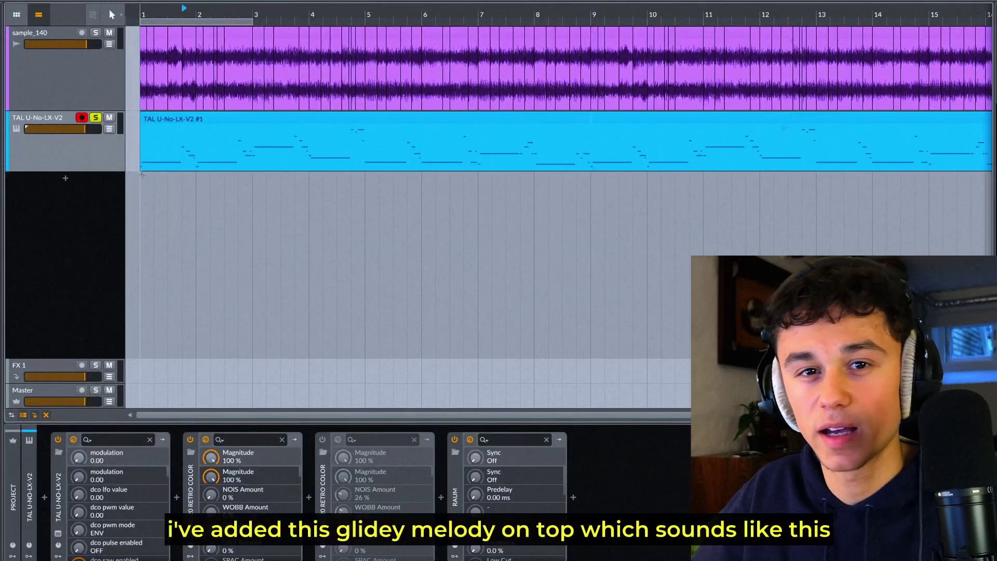
- Play the TAL U-No-LX-V2 melody and the Vital bass, each soloed, and the bass together with the other tracks
left_click(141, 9)
key("space")
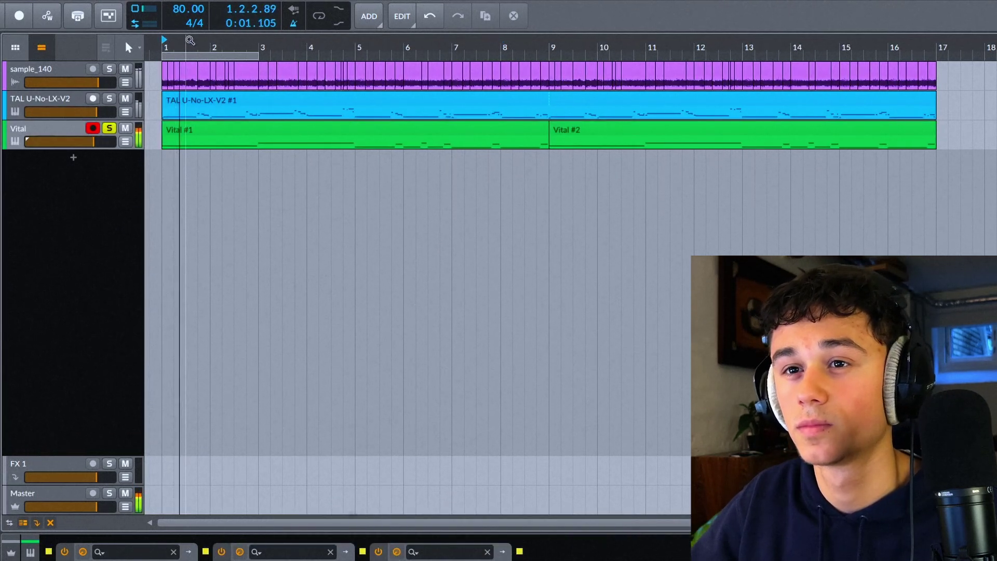
left_click(262, 44)
left_click(356, 44)
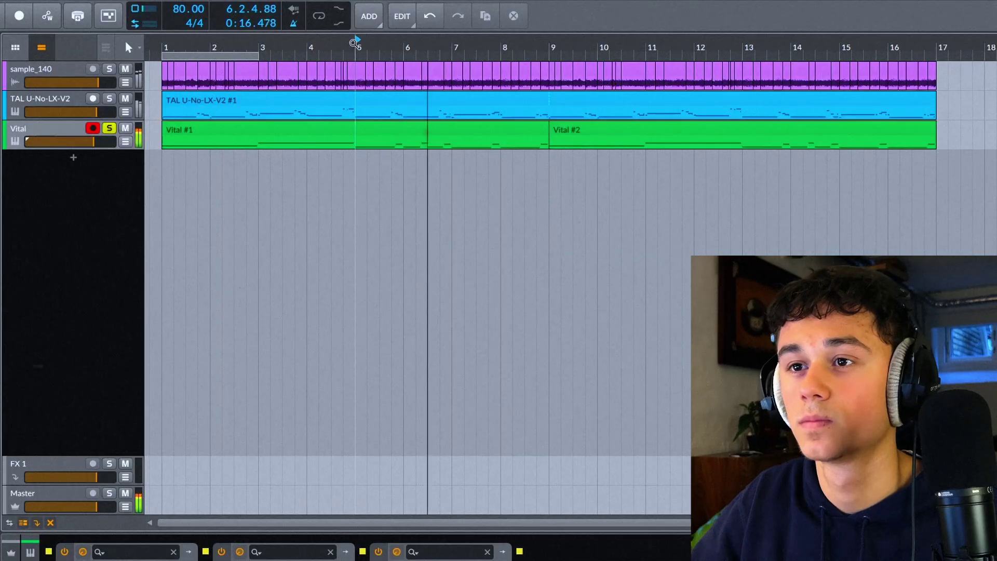
key("space")
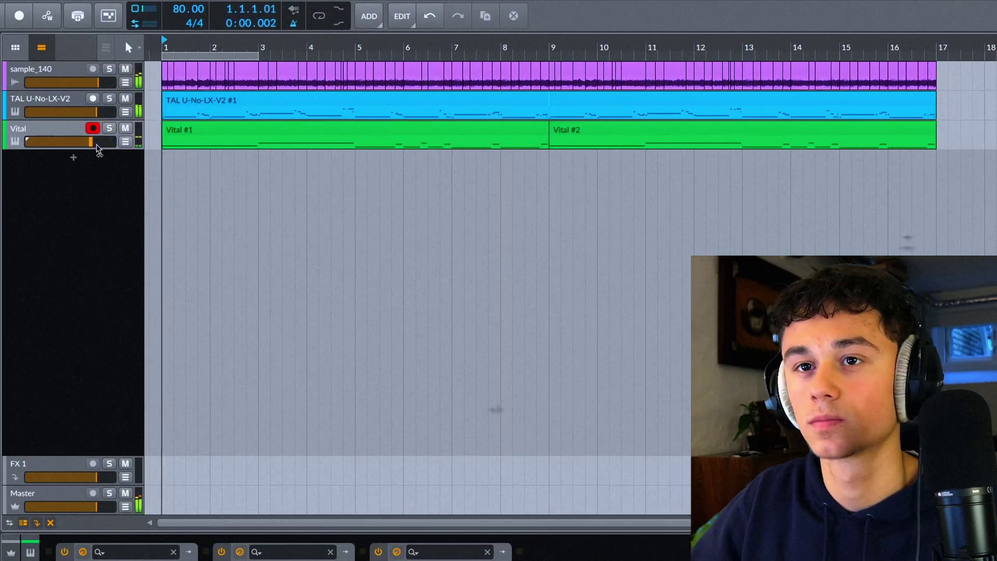
key("space")
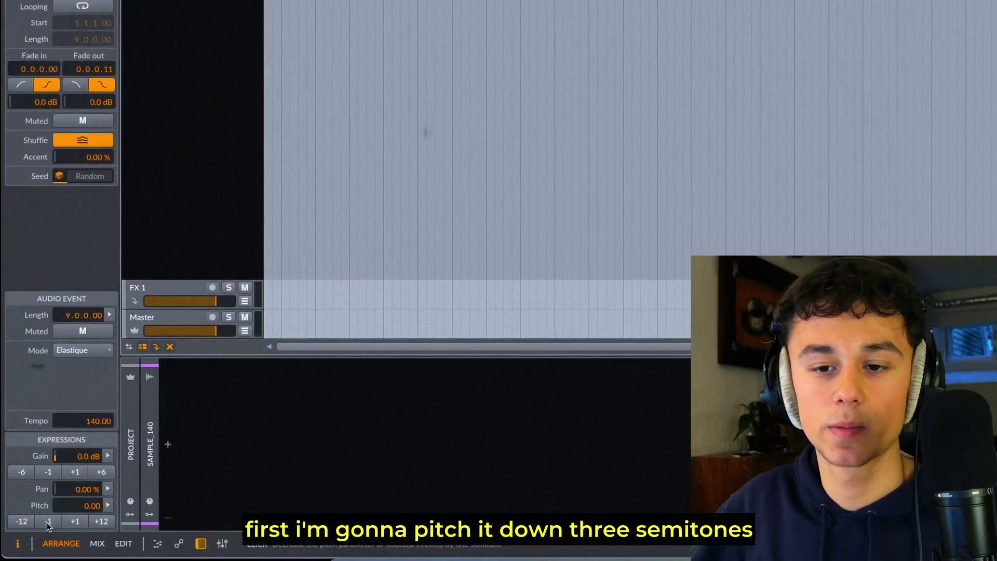
- Pitch sample_140 down three semitones and slice it into rearranged chops through bar 6 at 172 BPM
left_click(46, 521)
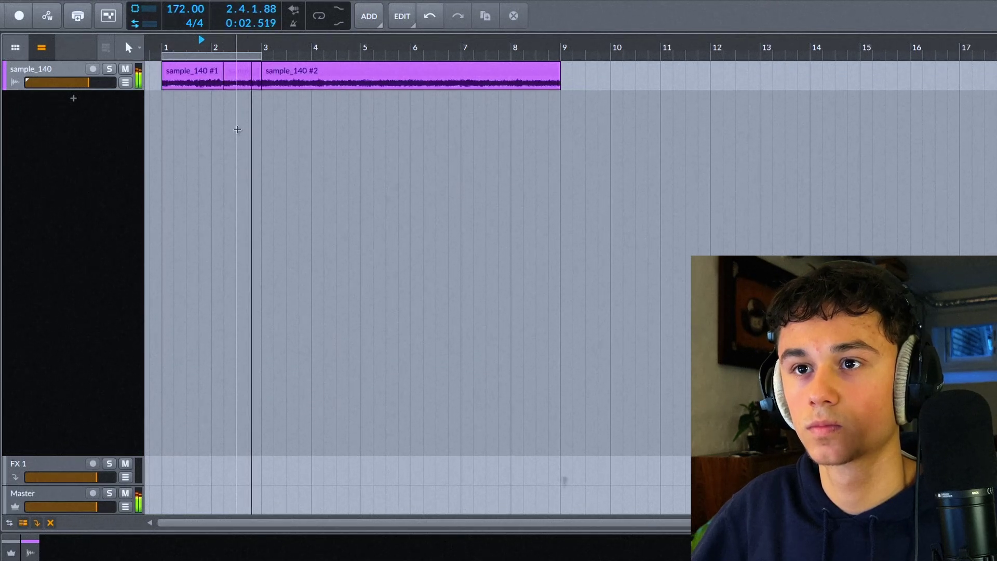
left_click_drag(262, 78, 295, 113)
left_click(308, 114)
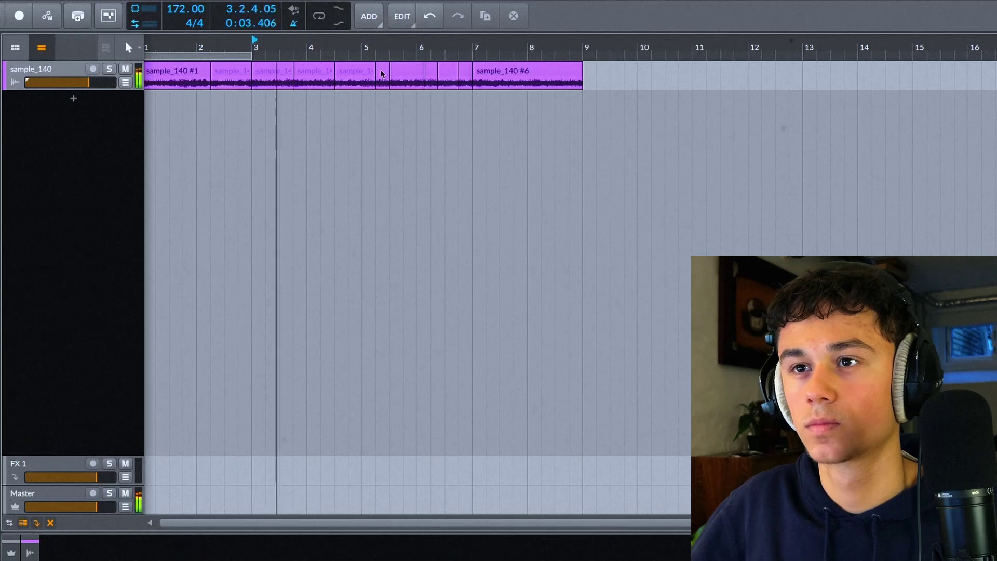
- Reuse the chops from bars 5 and 6 in bars 7 and 8, and bounce the duplicated sample_140 track to audio
left_click(382, 72)
left_click(469, 73, "shift")
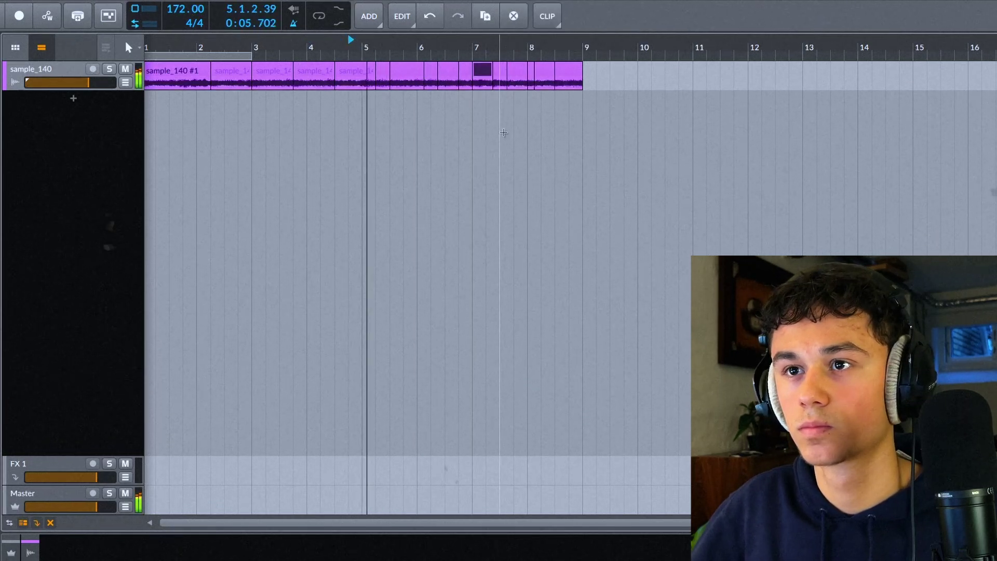
left_click(514, 143)
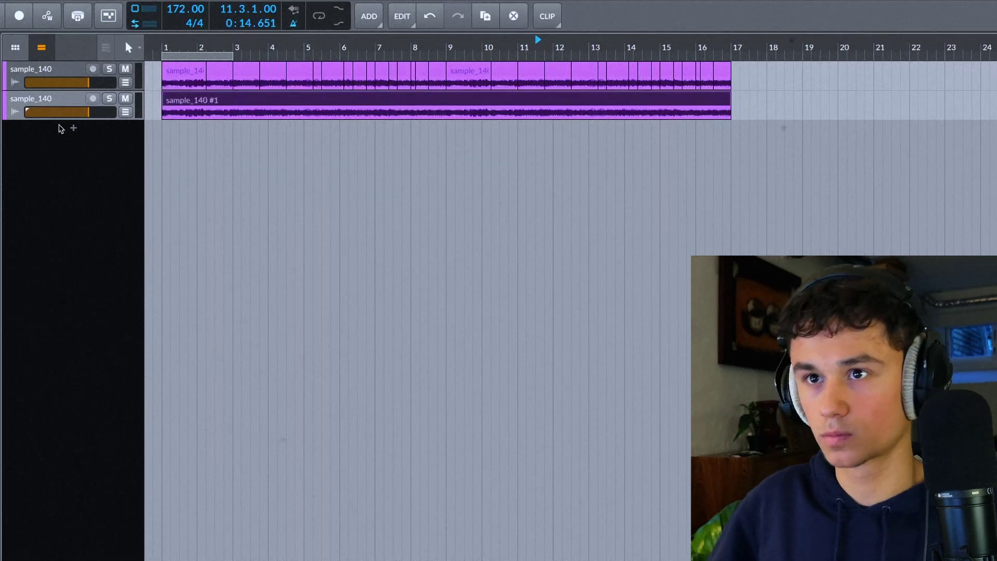
key("ctrl+b")
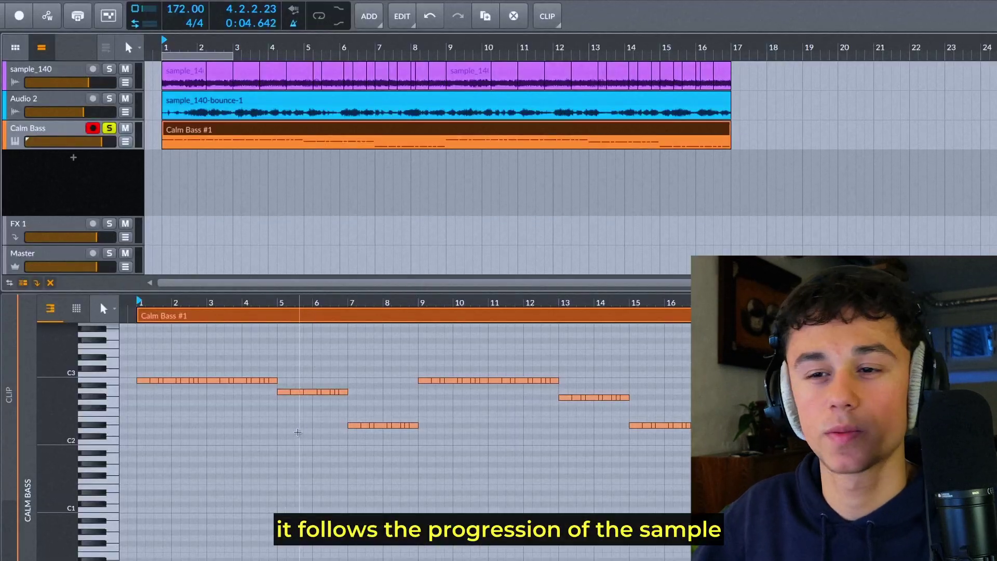
- Play the Calm Bass, DNB_BREAK_28 and DNB_BREAK_75 tracks, each soloed, from bar 1
key("space")
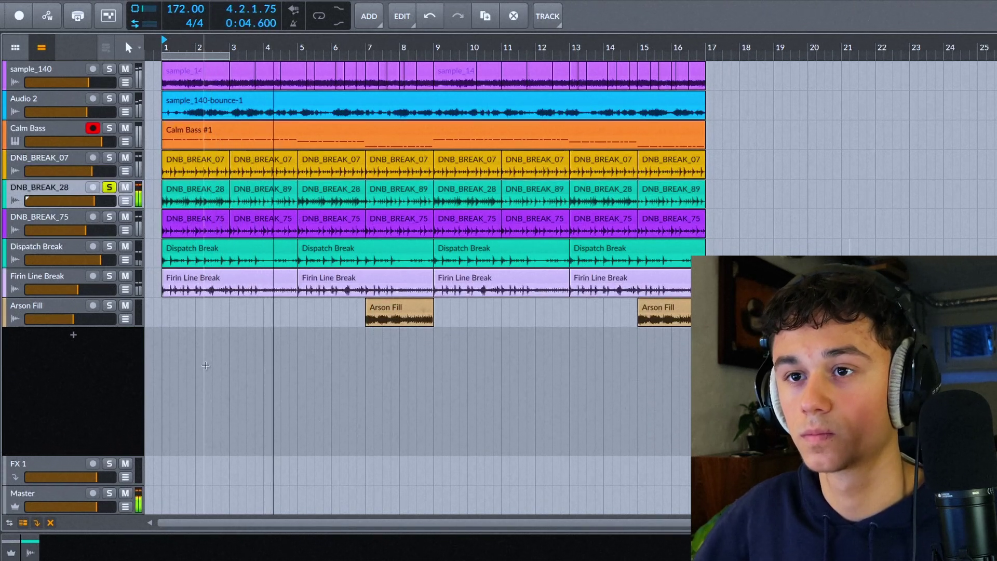
key("space")
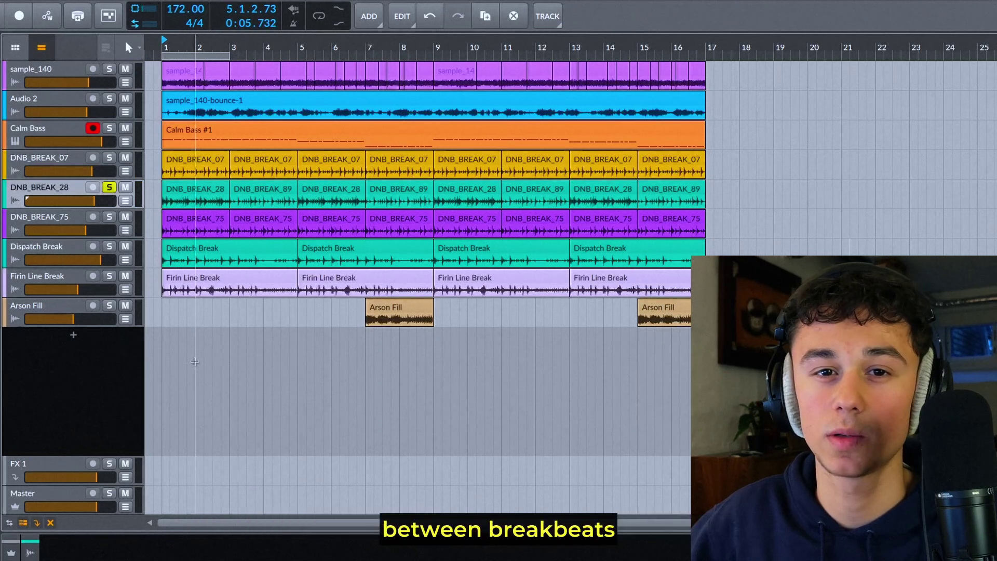
left_click(149, 220)
key("space")
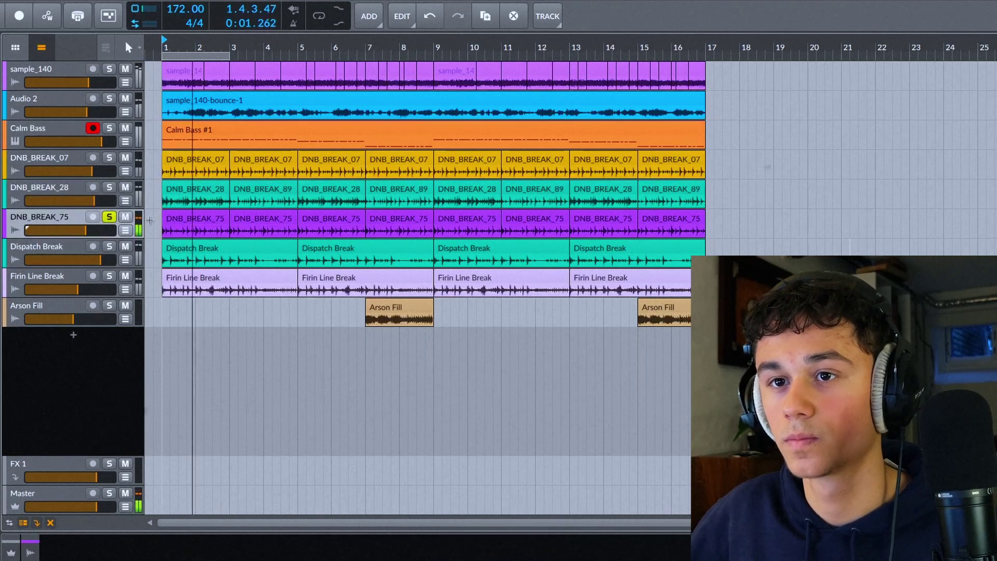
- Play the Dispatch Break and Firin Line Break tracks from bar 1, each soloed
left_click(76, 247)
key("space")
key("space")
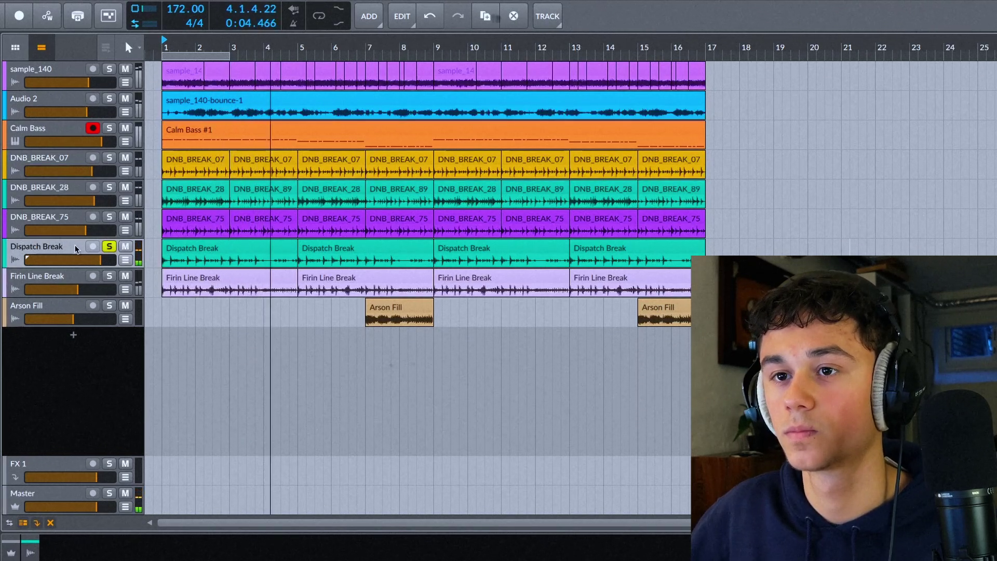
left_click(61, 276)
key("space")
key("space")
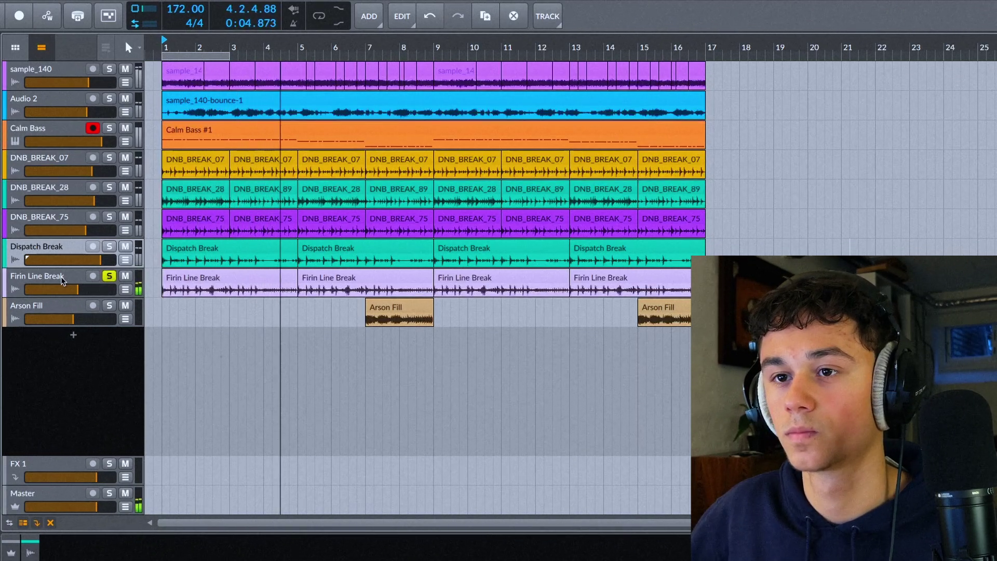
- Play the soloed Arson Fill from bar 7 and all the break tracks soloed together from bar 1
key("Down")
left_click(369, 40)
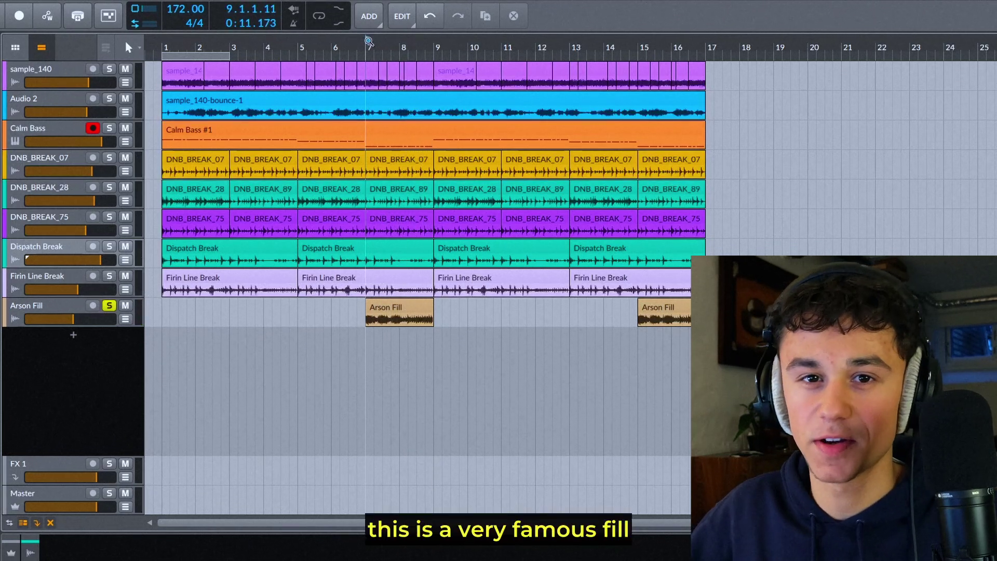
key("s")
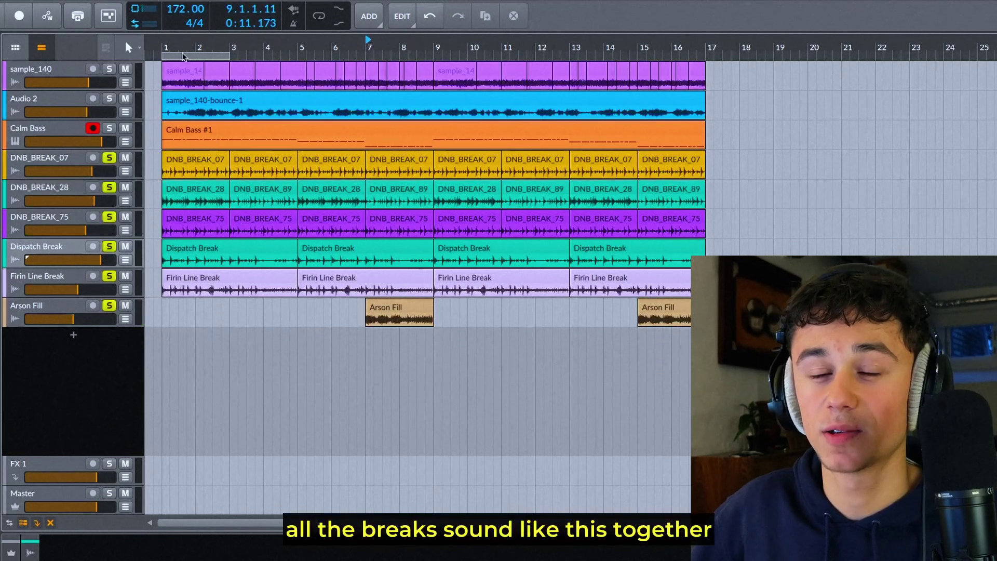
left_click(165, 44)
key("space")
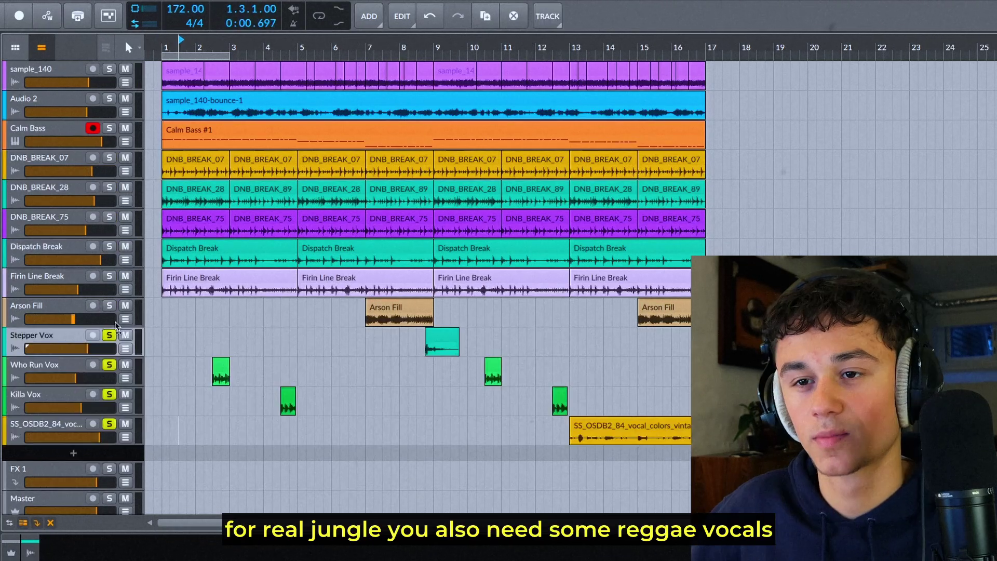
- Play the soloed vocal tracks from the middle of bar 2, the middle of bar 8 and the middle of bar 12
left_click(215, 47)
key("space")
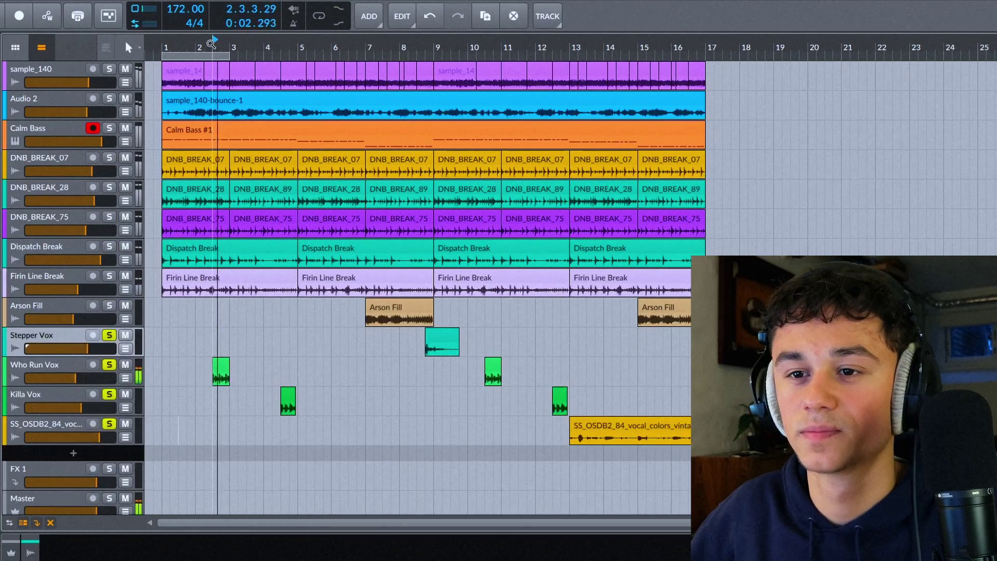
left_click(418, 48)
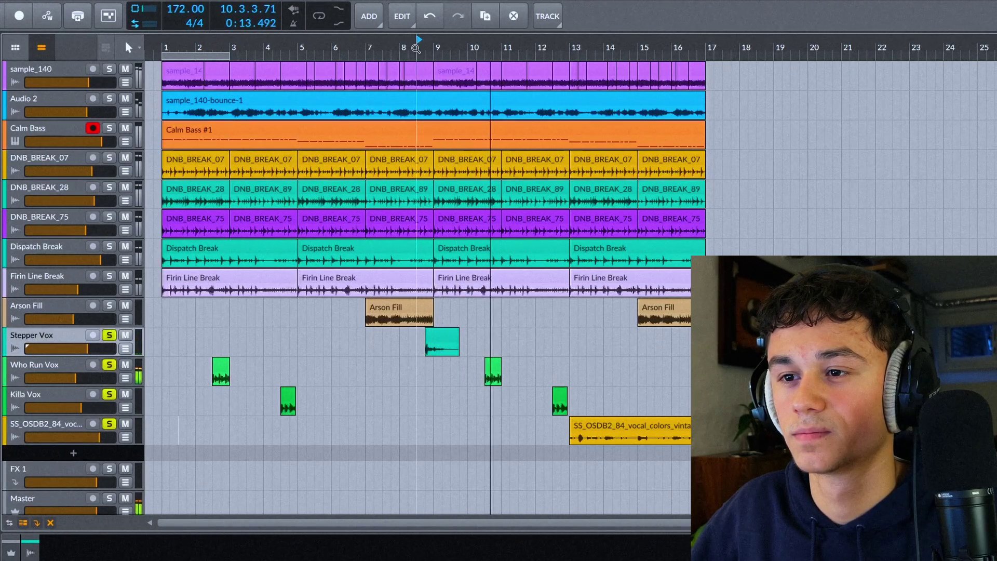
left_click(553, 47)
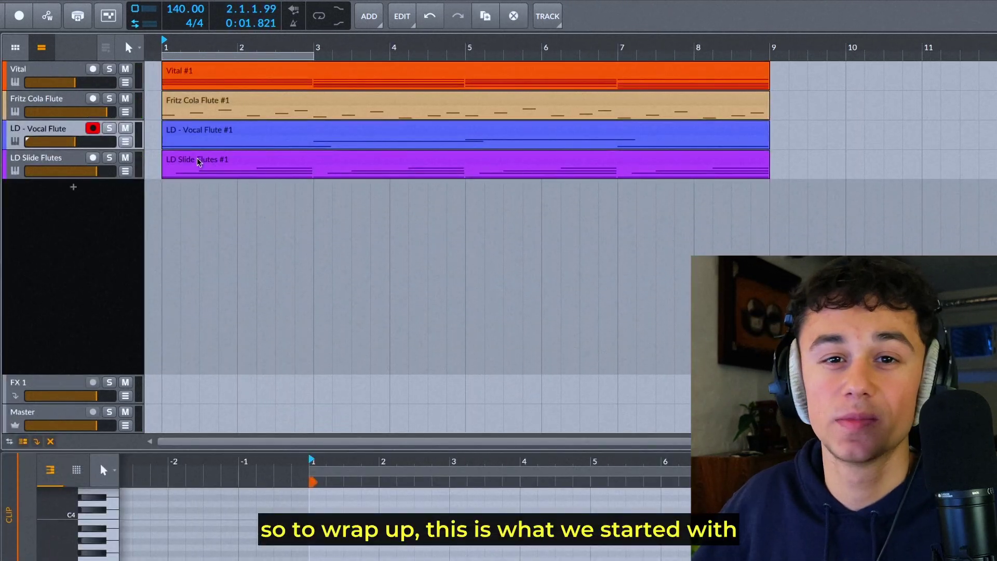
- Play the original 140 BPM Vital and flute composition from bar 1
left_click(162, 40)
key("space")
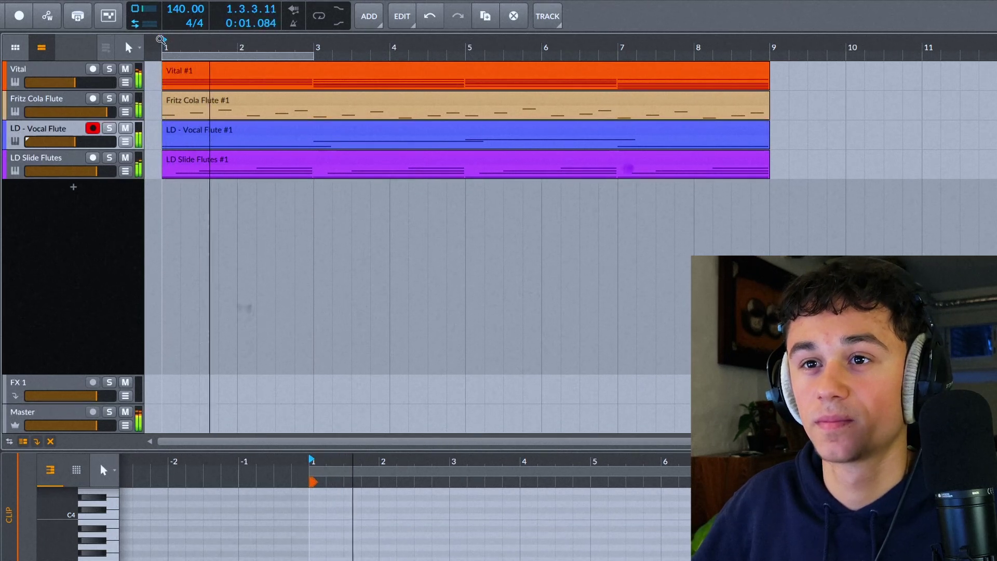